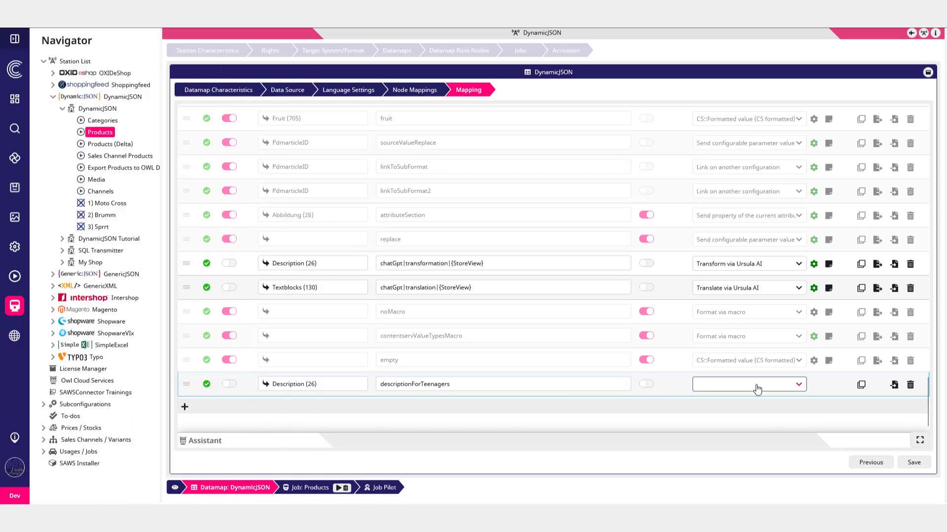
- Assign the Transform via Ursula AI format to the descriptionForTeenagers mapping and open its settings
{"action": "left_click", "coordinate": [760, 386]}
{"action": "type", "text": "ursula"}
{"action": "key", "text": "Down"}
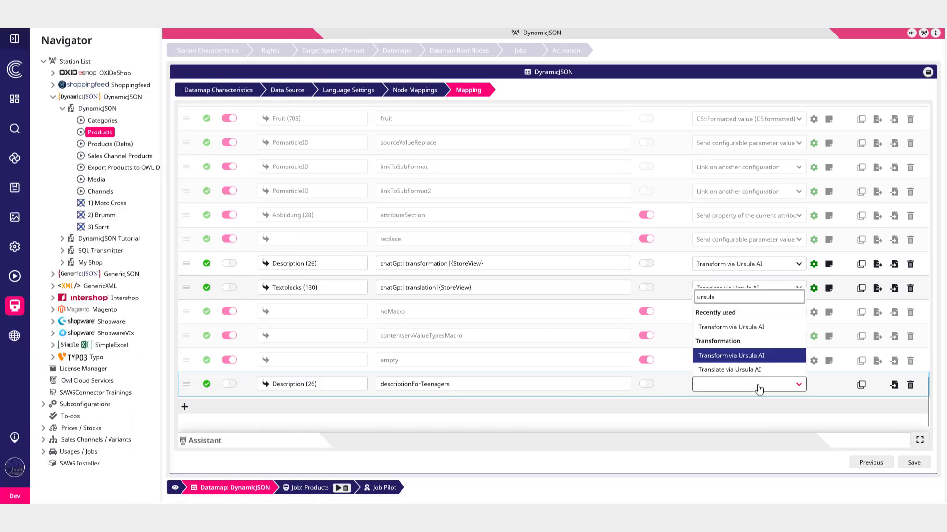
{"action": "key", "text": "Return"}
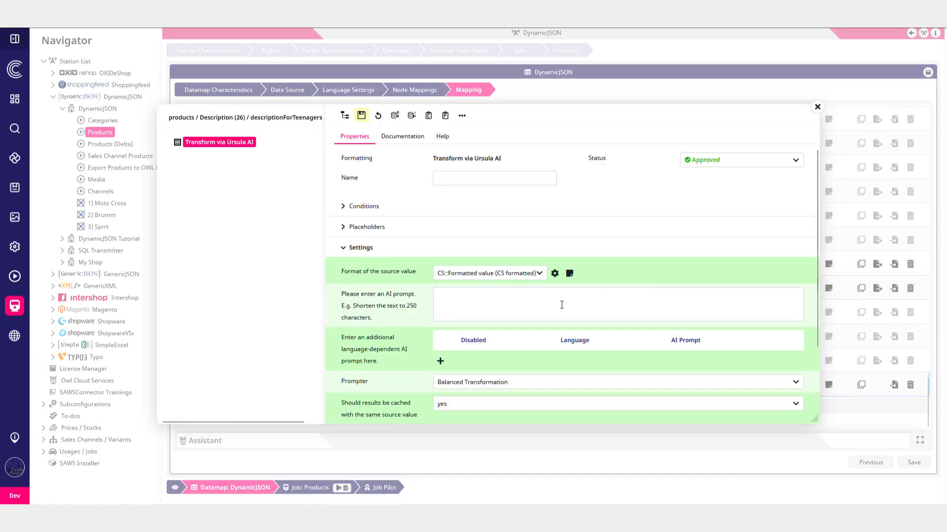
- Enter the AI prompt "Rewrite the given product description for teenagers." and set the prompter to Creative Transformation
{"action": "left_click", "coordinate": [535, 301]}
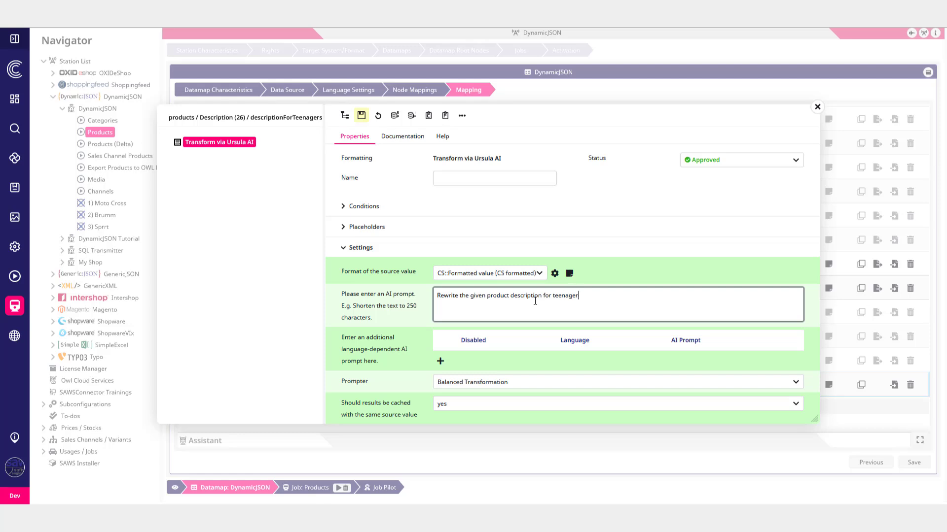
{"action": "scroll", "coordinate": [553, 327], "scroll_direction": "down", "scroll_amount": 1}
{"action": "left_click", "coordinate": [517, 333]}
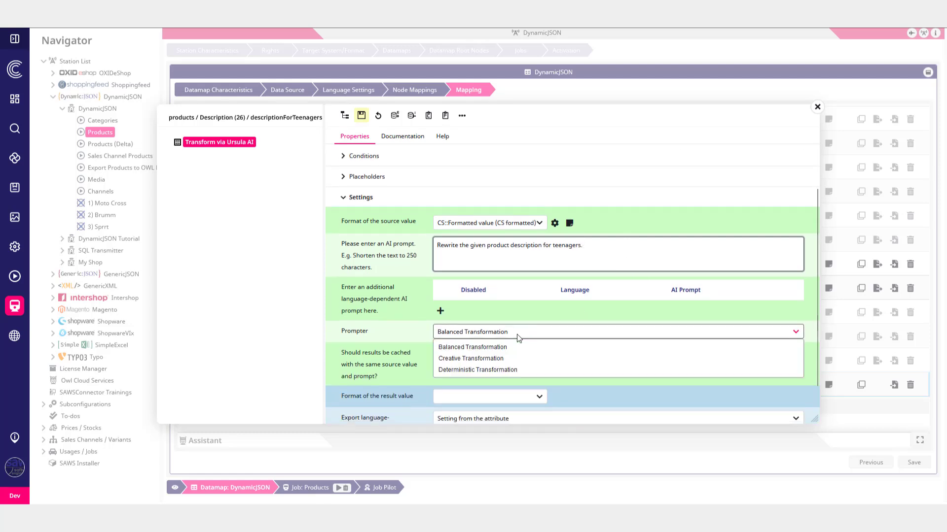
{"action": "left_click", "coordinate": [516, 358]}
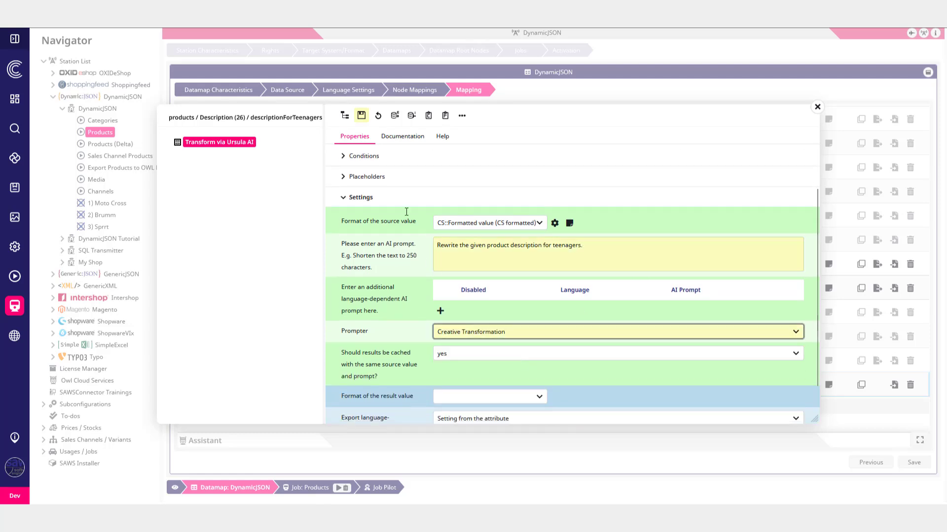
- Assign the Translate via Ursula AI format to the ursulaTranslation mapping and open its settings
{"action": "left_click", "coordinate": [747, 385]}
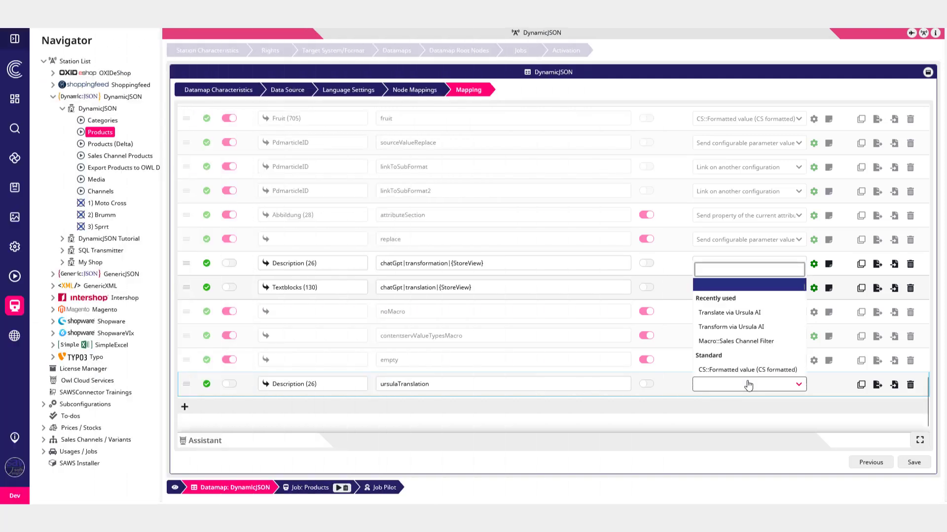
{"action": "type", "text": "ursula"}
{"action": "key", "text": "Return"}
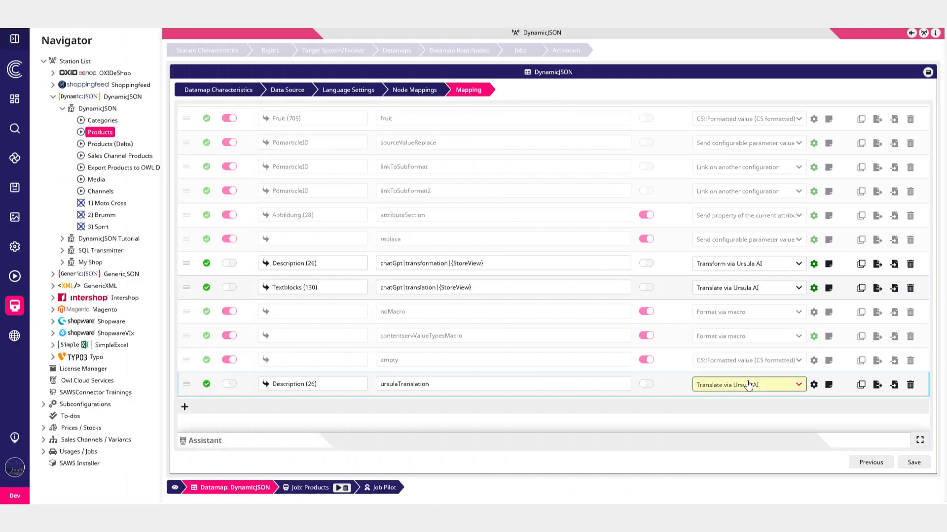
{"action": "left_click", "coordinate": [813, 385]}
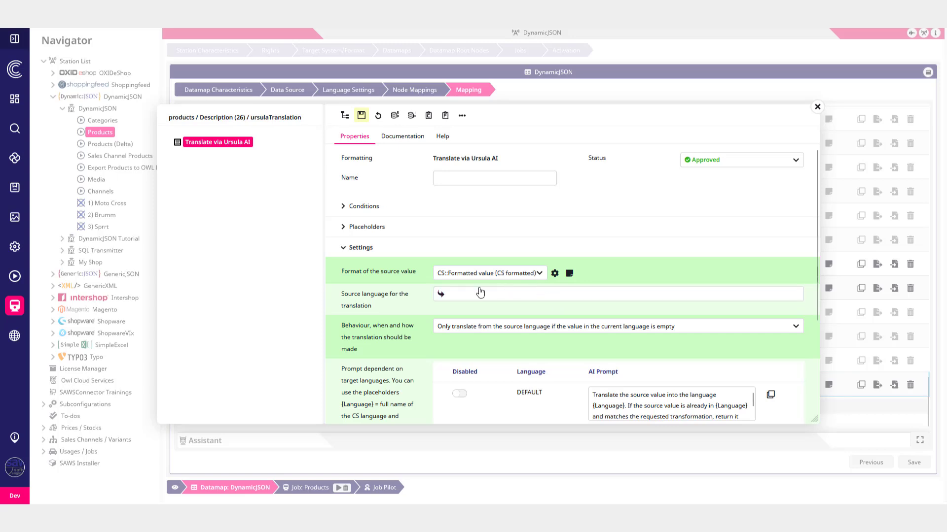
- Set the translation's source language to en(1) and its behaviour to Always translate
{"action": "left_click", "coordinate": [454, 294]}
{"action": "double_click", "coordinate": [288, 162]}
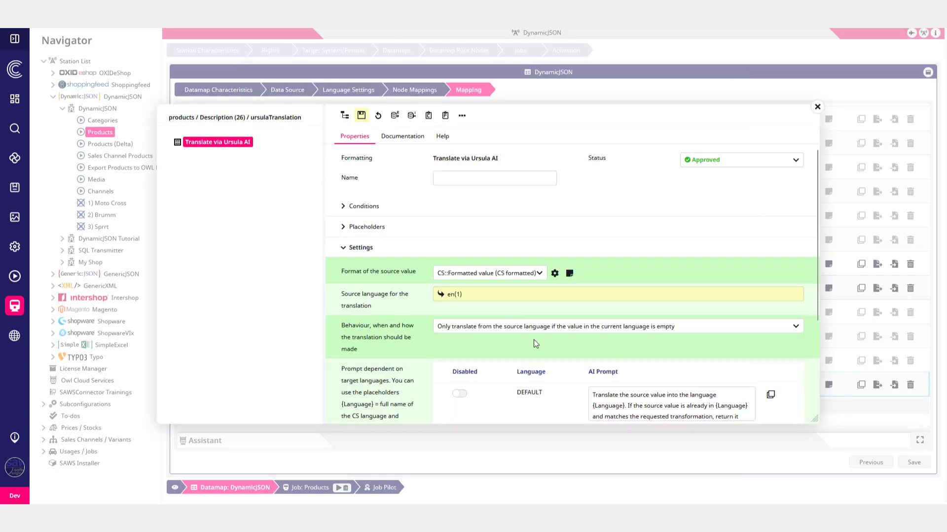
{"action": "left_click", "coordinate": [520, 326]}
{"action": "left_click", "coordinate": [526, 376]}
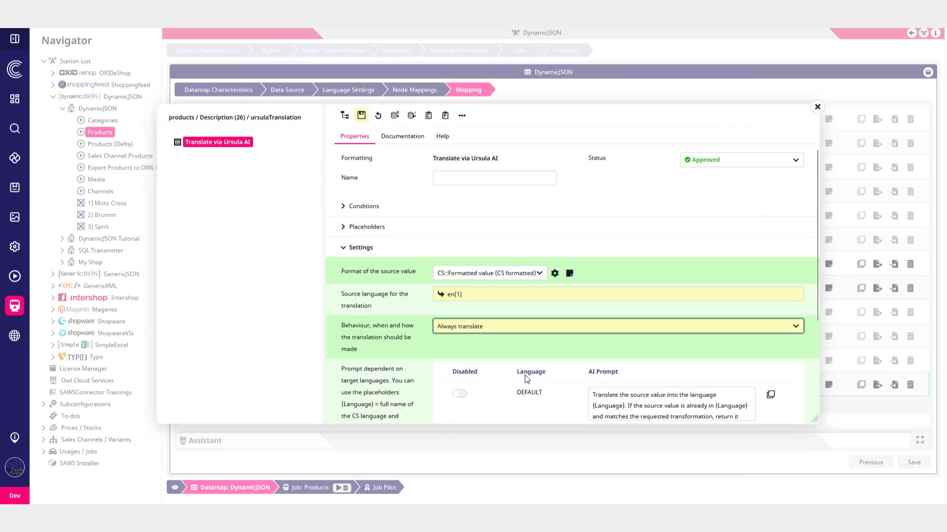
- Add a language-dependent prompt for de that copies the default prompt and adds "Do not use the word "quasi"."
{"action": "scroll", "coordinate": [542, 345], "scroll_direction": "down", "scroll_amount": 2}
{"action": "scroll", "coordinate": [626, 307], "scroll_direction": "down", "scroll_amount": 1}
{"action": "scroll", "coordinate": [625, 308], "scroll_direction": "up", "scroll_amount": 1}
{"action": "scroll", "coordinate": [626, 308], "scroll_direction": "down", "scroll_amount": 1}
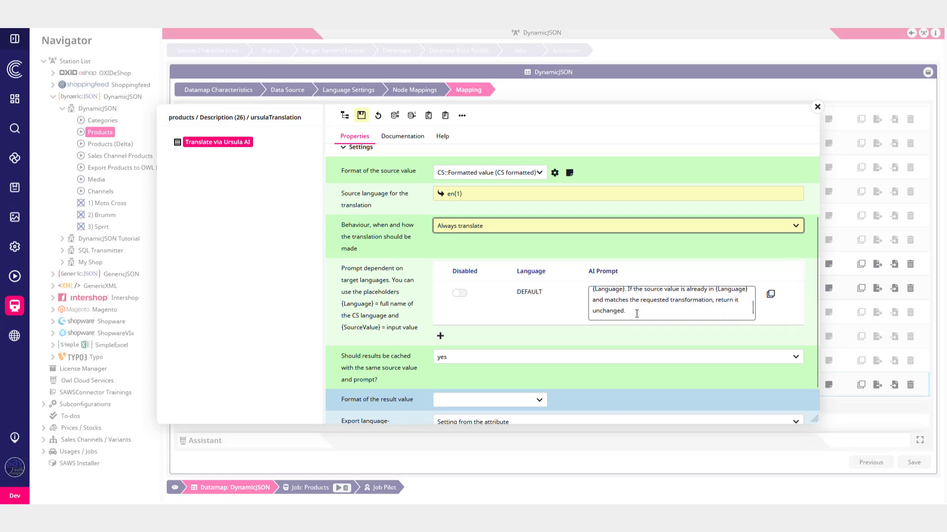
{"action": "left_click", "coordinate": [642, 313]}
{"action": "key", "text": "ctrl+a"}
{"action": "left_click", "coordinate": [442, 337]}
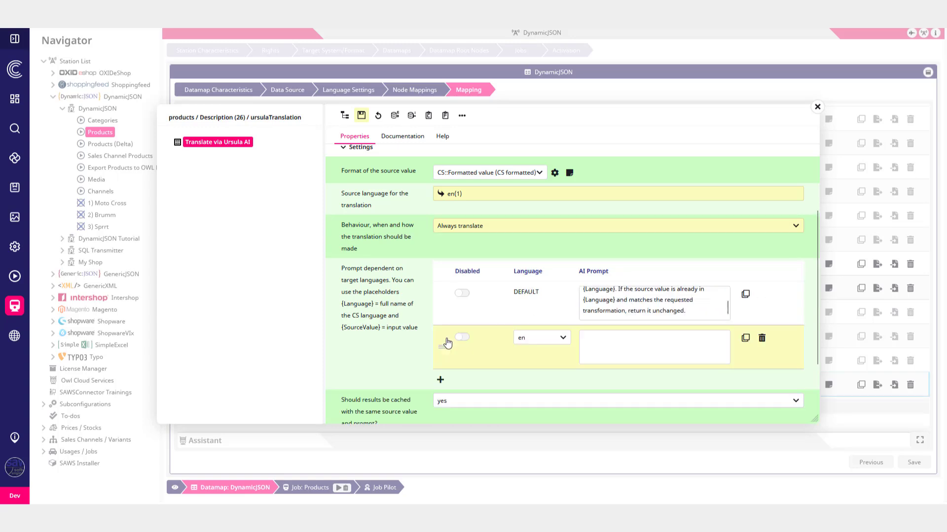
{"action": "left_click", "coordinate": [556, 340]}
{"action": "left_click", "coordinate": [557, 364]}
{"action": "left_click", "coordinate": [613, 349]}
{"action": "key", "text": "ctrl+v"}
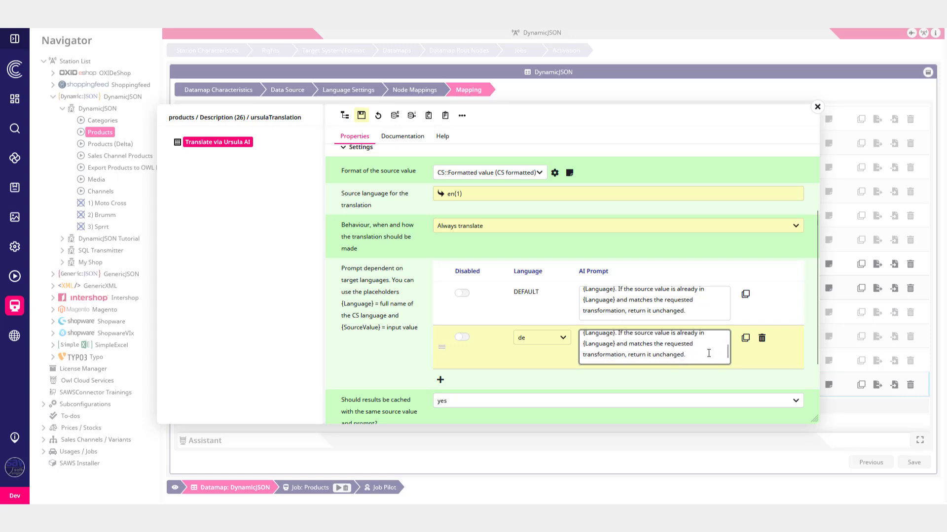
{"action": "type", "text": "Do not use the word \"quasi\"."}
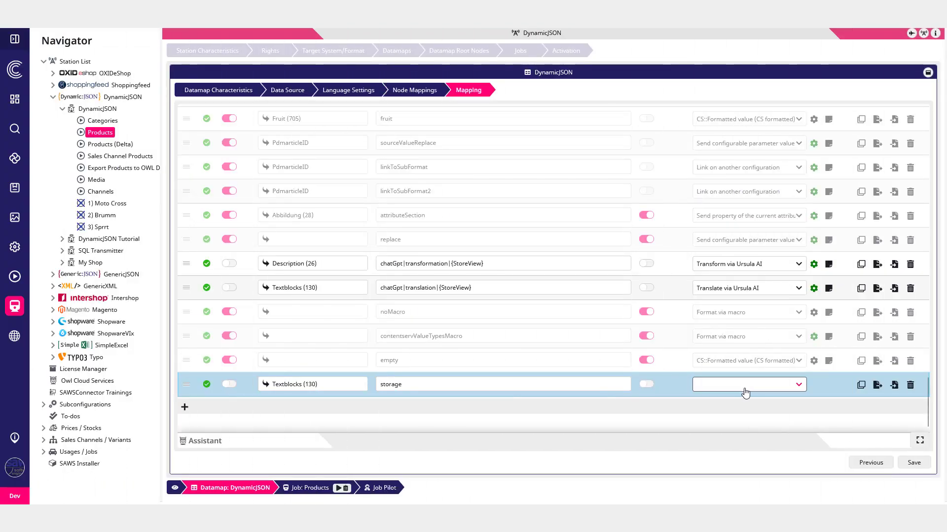
- Assign the Store value into a Contentserv item format to the storage mapping and open its settings
{"action": "left_click", "coordinate": [746, 386]}
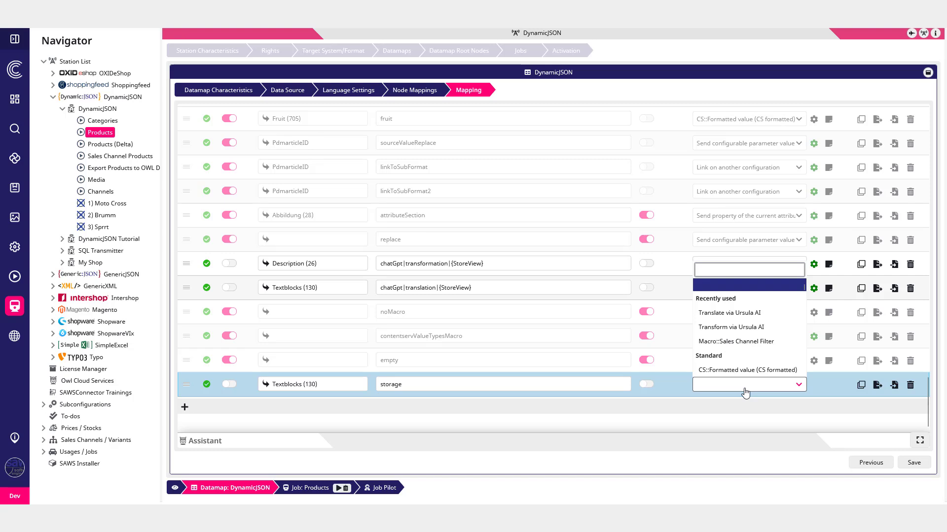
{"action": "type", "text": "store"}
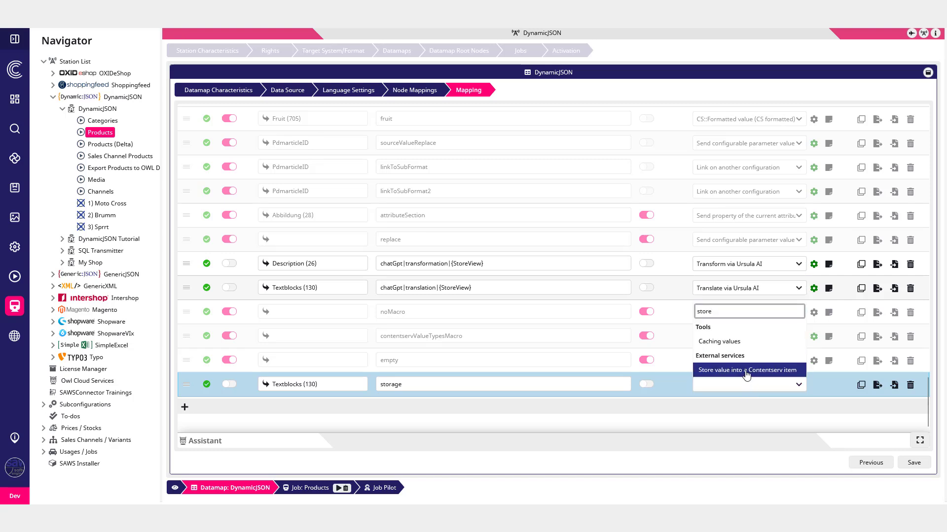
{"action": "left_click", "coordinate": [746, 371]}
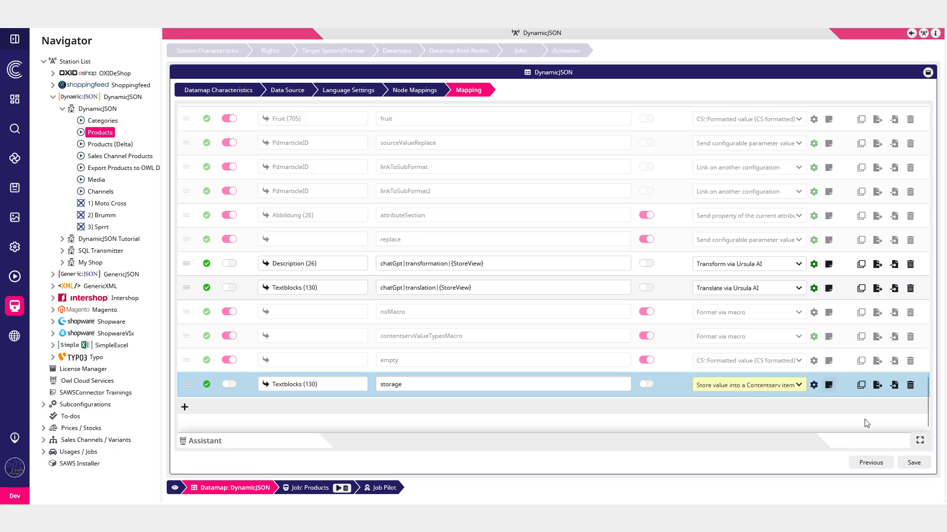
{"action": "left_click", "coordinate": [814, 385]}
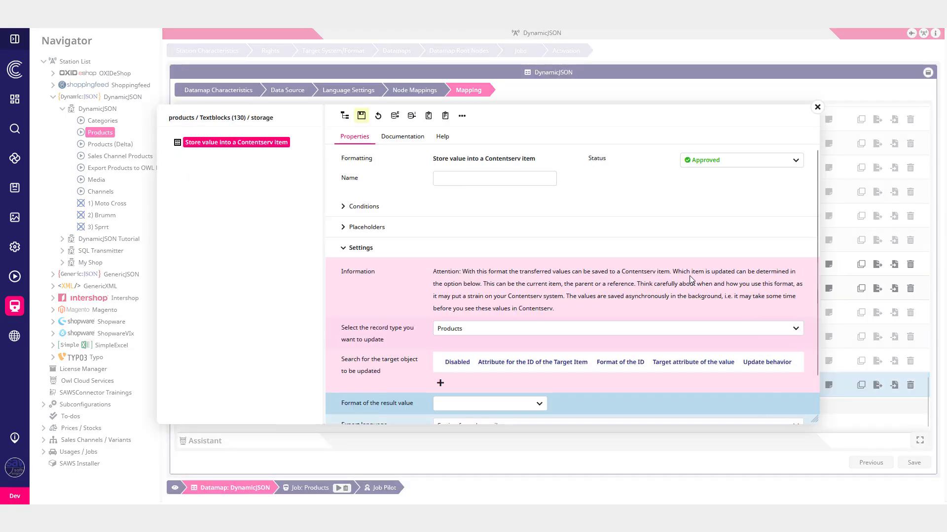
- Add a target object search entry for Products with PdmarticleID as the ID attribute and CS::Formatted value (CS formatted) as the ID format
{"action": "scroll", "coordinate": [690, 280], "scroll_direction": "down", "scroll_amount": 2}
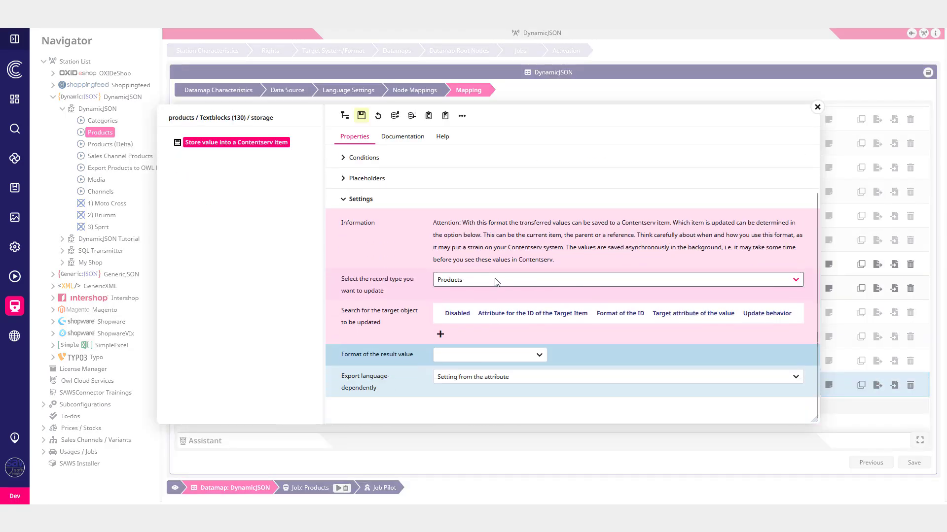
{"action": "left_click", "coordinate": [462, 283]}
{"action": "left_click", "coordinate": [462, 285]}
{"action": "left_click", "coordinate": [440, 335]}
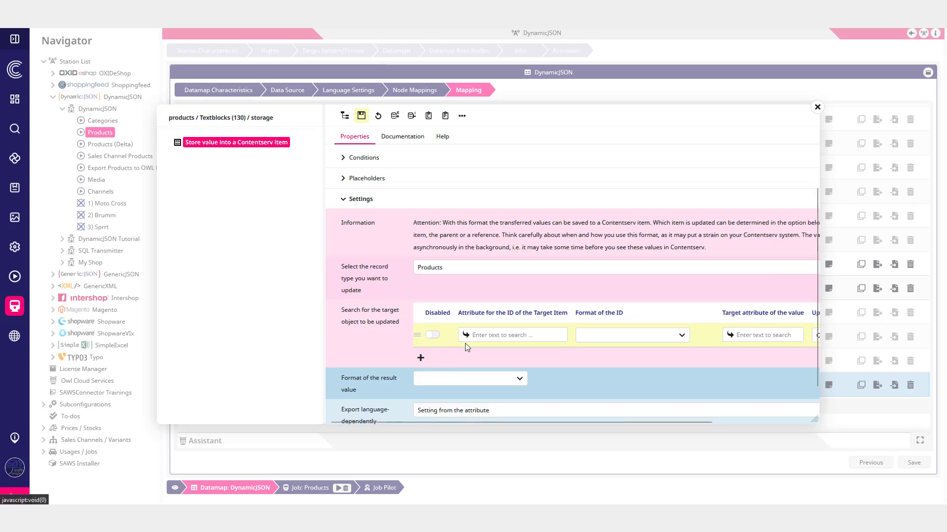
{"action": "left_click", "coordinate": [493, 334]}
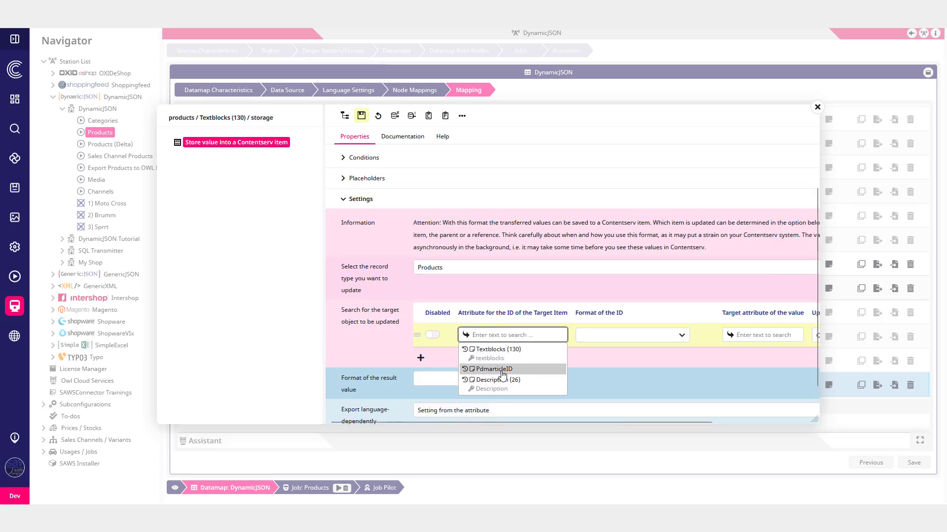
{"action": "left_click", "coordinate": [502, 368]}
{"action": "left_click", "coordinate": [614, 338]}
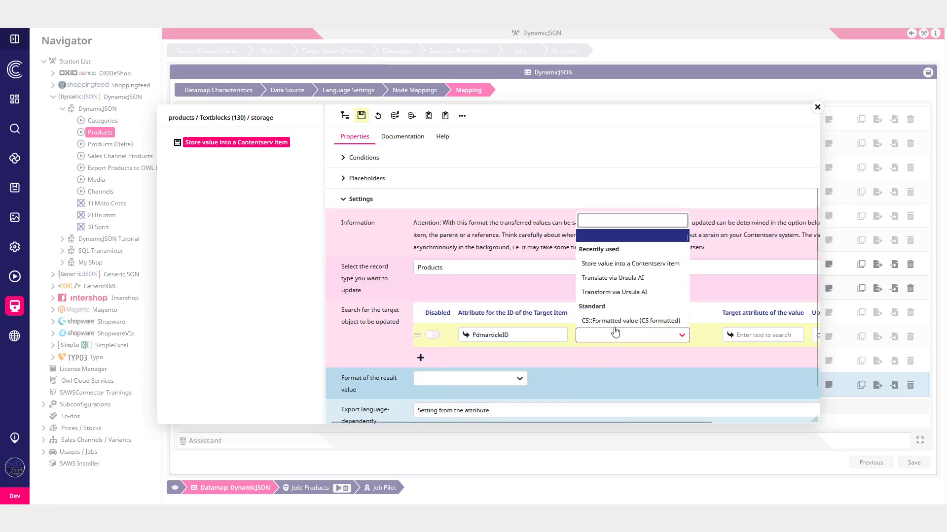
{"action": "left_click", "coordinate": [616, 321]}
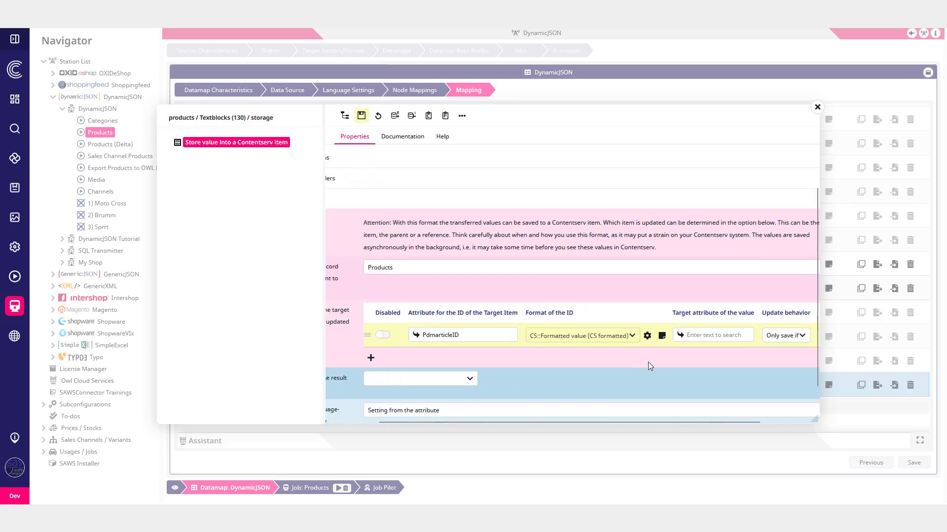
- Set the entry's target attribute to Rap Text (1774) and its update behavior to "Only save if the value has changed"
{"action": "left_click", "coordinate": [664, 336]}
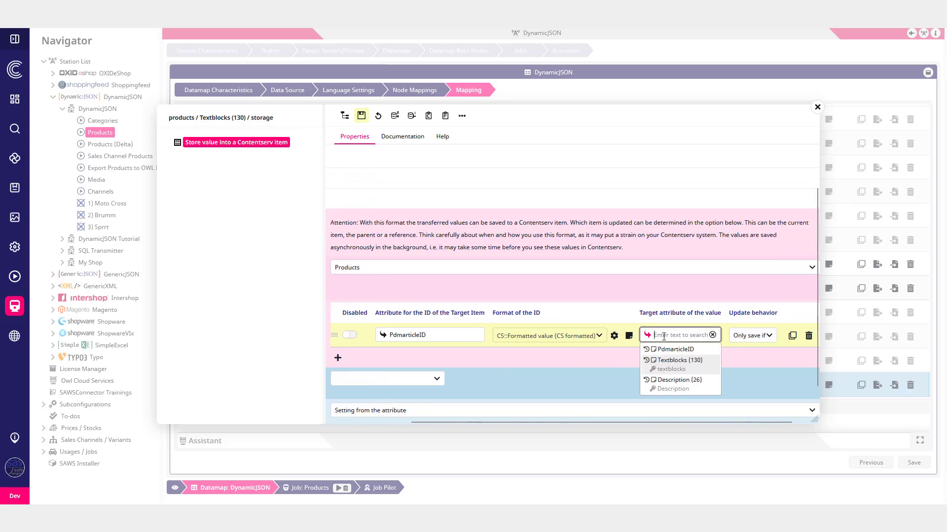
{"action": "type", "text": "rapt"}
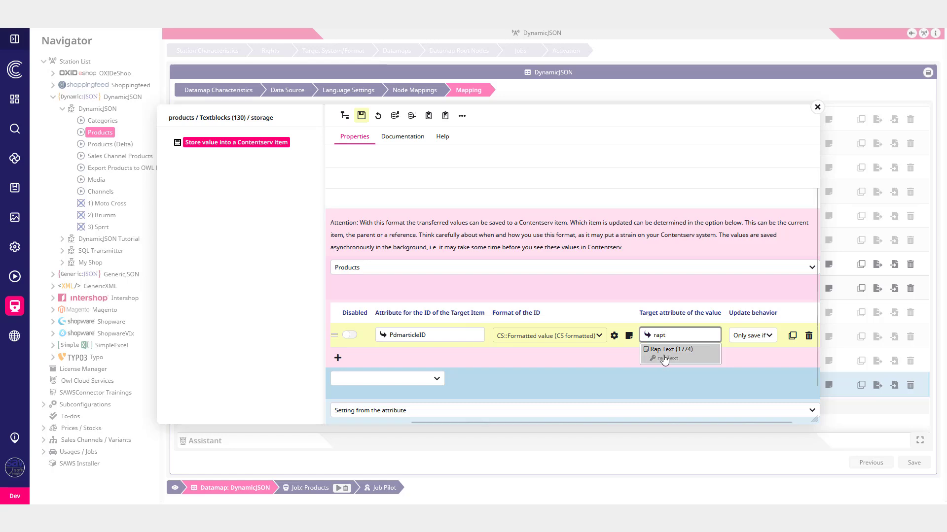
{"action": "left_click", "coordinate": [664, 351]}
{"action": "left_click", "coordinate": [755, 337]}
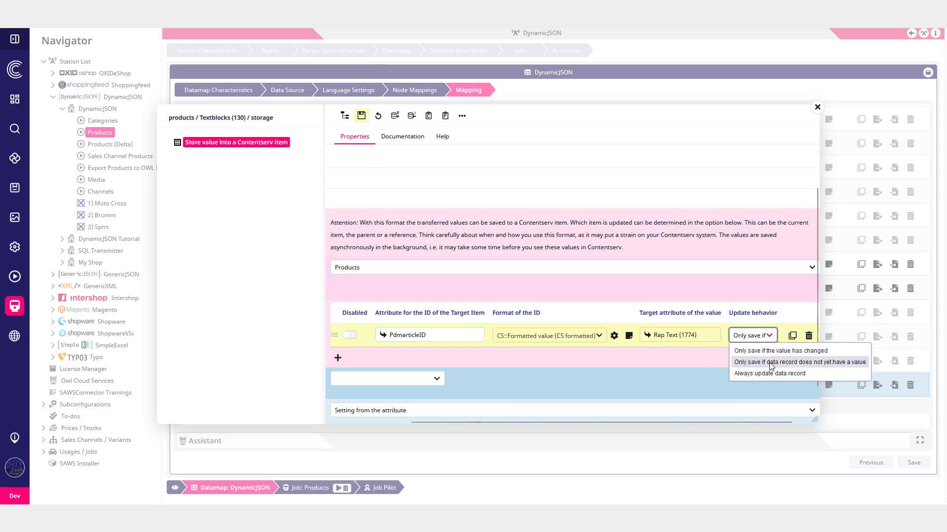
{"action": "left_click", "coordinate": [766, 353]}
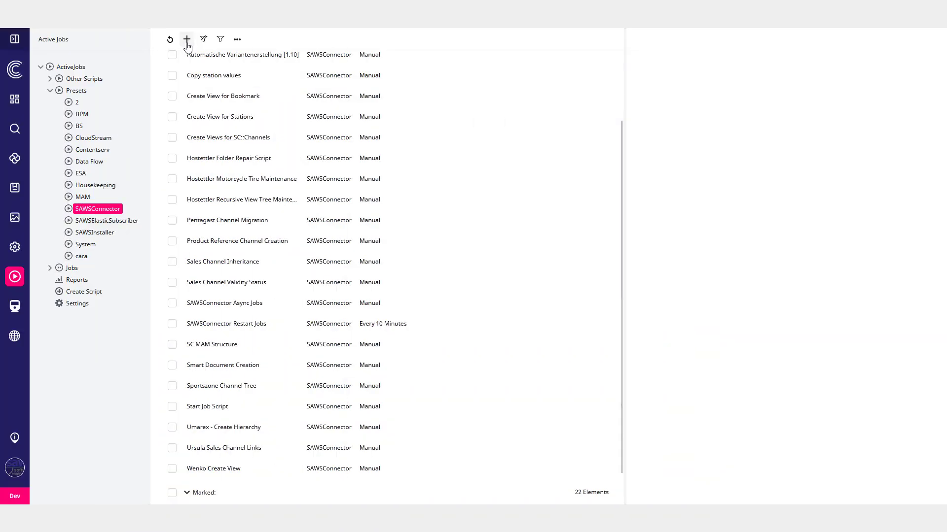
- Create an active script labelled "Sales Channel Linking" using the script "SAWS - Mapping of Sales Channels via the Ursula AI"
{"action": "left_click", "coordinate": [187, 40]}
{"action": "left_click", "coordinate": [763, 90]}
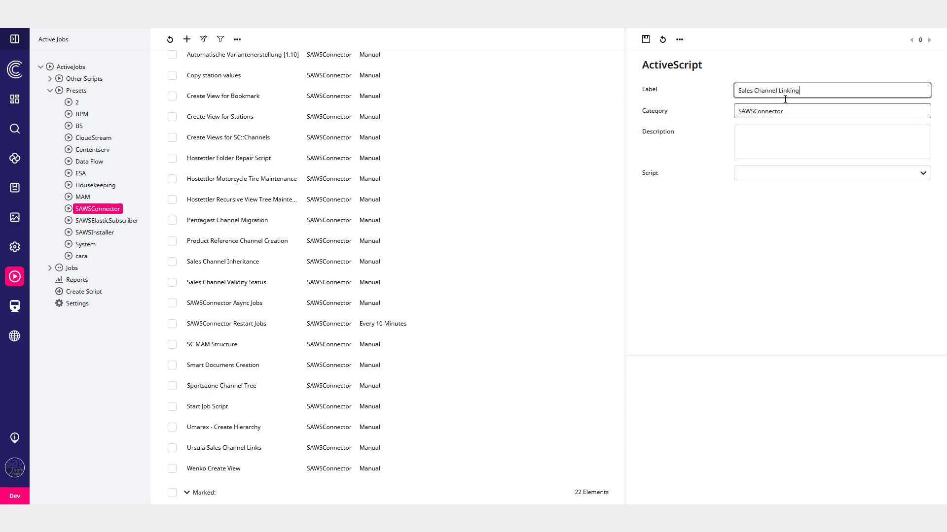
{"action": "left_click", "coordinate": [789, 173]}
{"action": "scroll", "coordinate": [789, 321], "scroll_direction": "down", "scroll_amount": 5}
{"action": "left_click", "coordinate": [769, 364]}
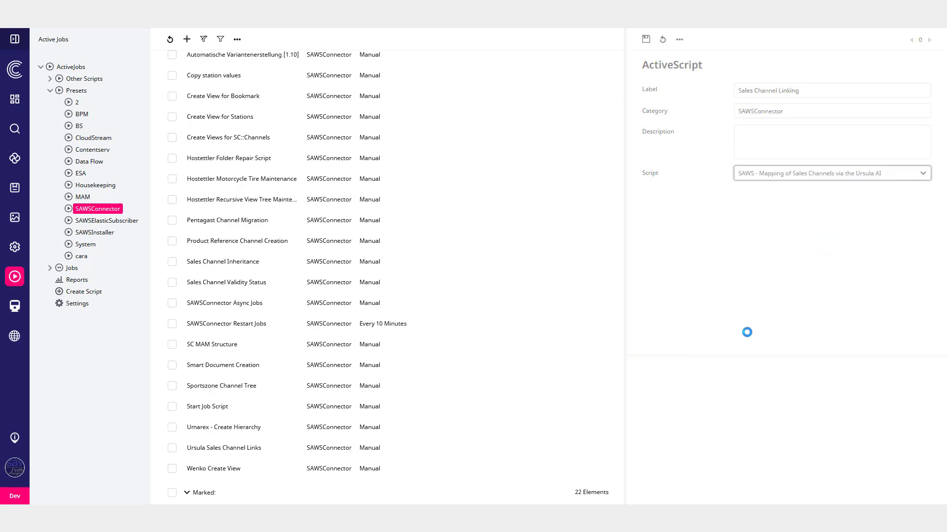
- Add a product-to-channel tree mapping from product tree 10234 to the ursulaShop channel under Online Shops, Shopware 6
{"action": "left_click", "coordinate": [740, 235]}
{"action": "left_click", "coordinate": [793, 234]}
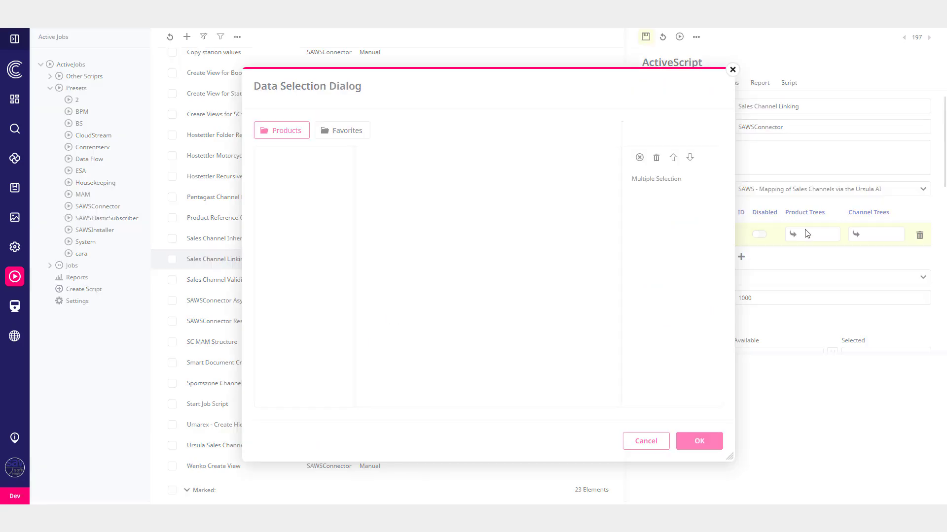
{"action": "left_click", "coordinate": [699, 441]}
{"action": "left_click", "coordinate": [856, 234]}
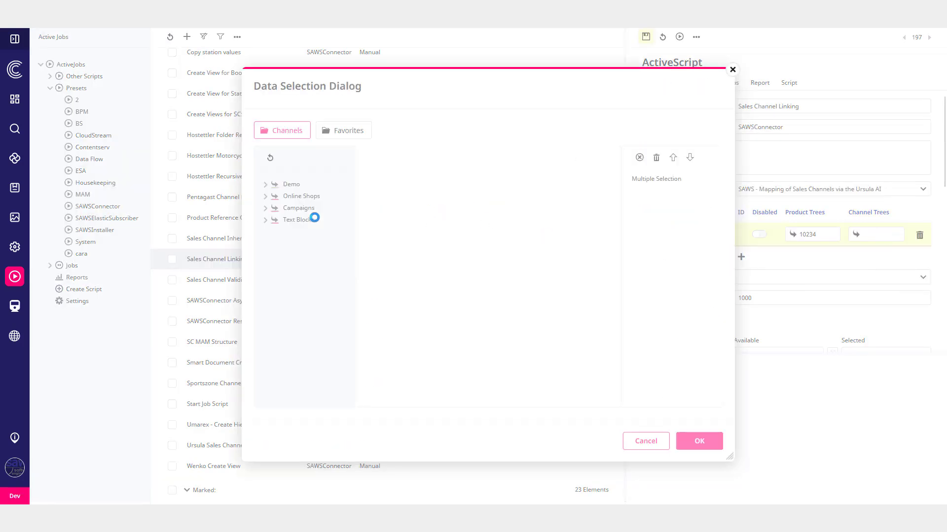
{"action": "left_click", "coordinate": [301, 196]}
{"action": "left_click", "coordinate": [328, 250]}
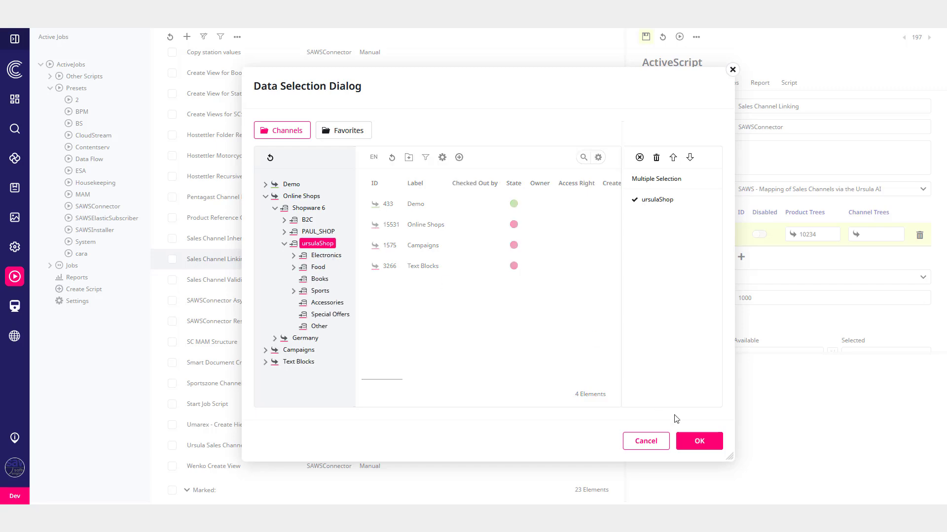
{"action": "left_click", "coordinate": [699, 441]}
- Set the product favorite to "SAWS / Product with Product Number" and select the USA, Ursula and Texas sales channels
{"action": "left_click", "coordinate": [748, 277]}
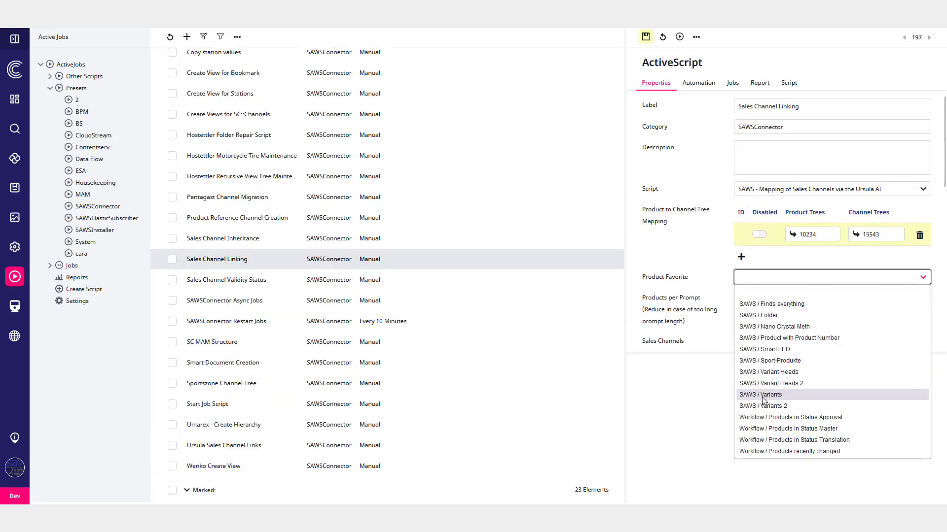
{"action": "left_click", "coordinate": [789, 338]}
{"action": "scroll", "coordinate": [789, 248], "scroll_direction": "down", "scroll_amount": 3}
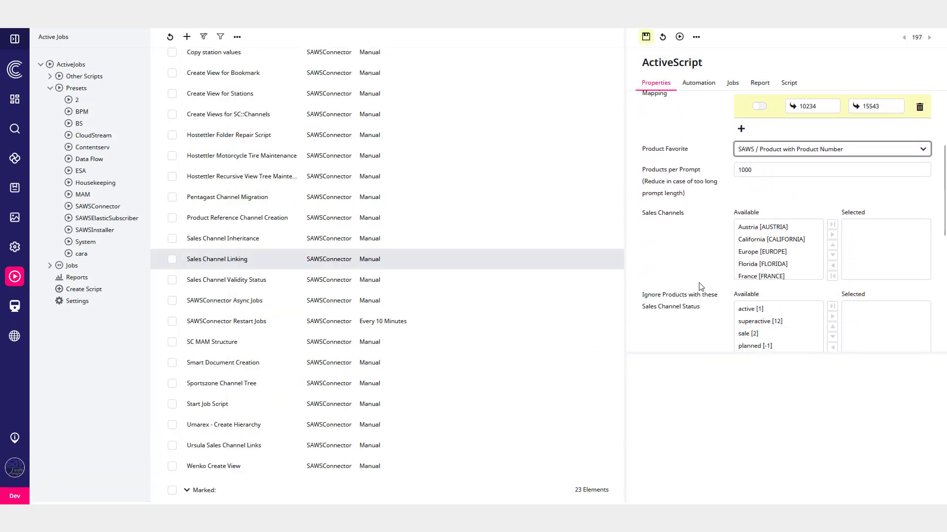
{"action": "scroll", "coordinate": [787, 249], "scroll_direction": "down", "scroll_amount": 3}
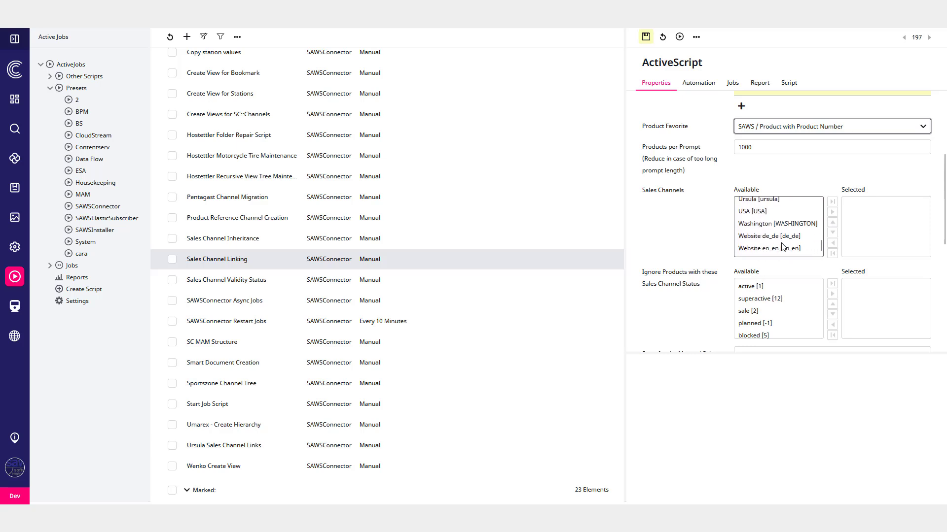
{"action": "double_click", "coordinate": [762, 213]}
{"action": "double_click", "coordinate": [761, 212]}
{"action": "double_click", "coordinate": [767, 218]}
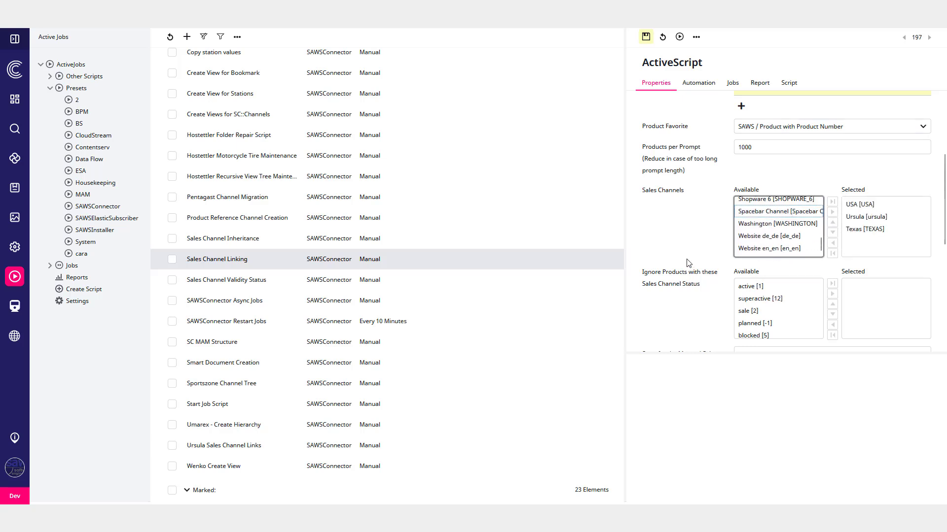
- Ignore products with sales channel status active [1] or disabled [0], and set the state for mapped sales channels to planned [-1]
{"action": "scroll", "coordinate": [768, 219], "scroll_direction": "down", "scroll_amount": 2}
{"action": "double_click", "coordinate": [768, 219]}
{"action": "scroll", "coordinate": [768, 221], "scroll_direction": "down", "scroll_amount": 1}
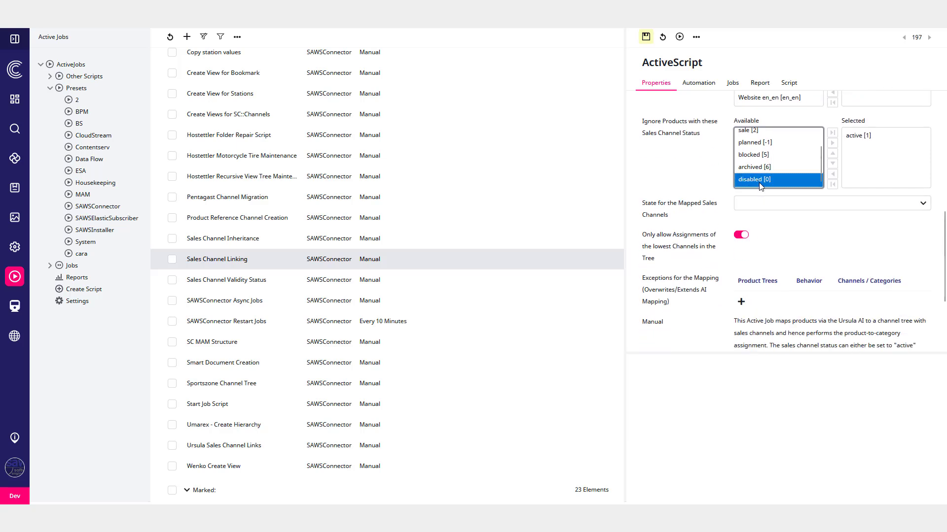
{"action": "double_click", "coordinate": [761, 181]}
{"action": "left_click", "coordinate": [761, 207]}
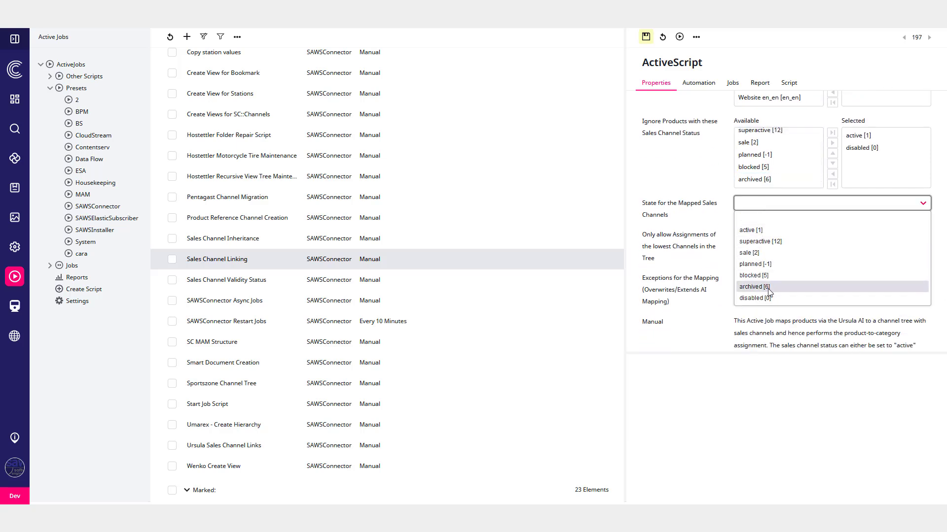
{"action": "left_click", "coordinate": [754, 264]}
- Add a mapping exception for the Electronics product tree with behavior Replace, targeting the Electronics category of the ursulaShop channel
{"action": "scroll", "coordinate": [737, 255], "scroll_direction": "down", "scroll_amount": 1}
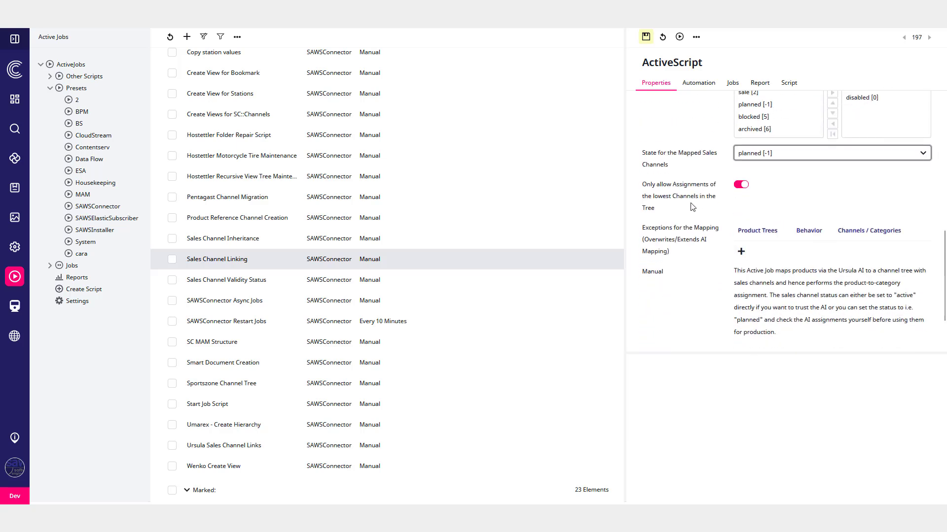
{"action": "left_click", "coordinate": [740, 252]}
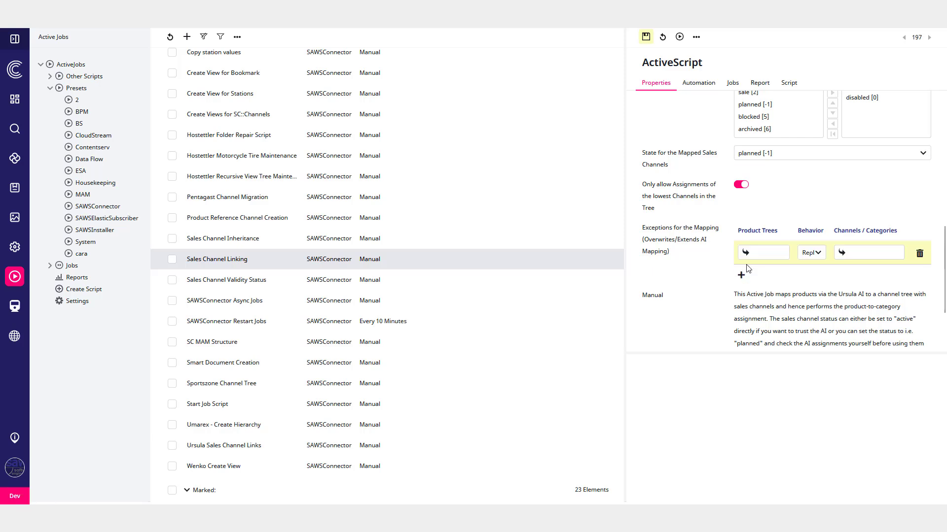
{"action": "left_click_drag", "start_coordinate": [624, 238], "coordinate": [519, 238]}
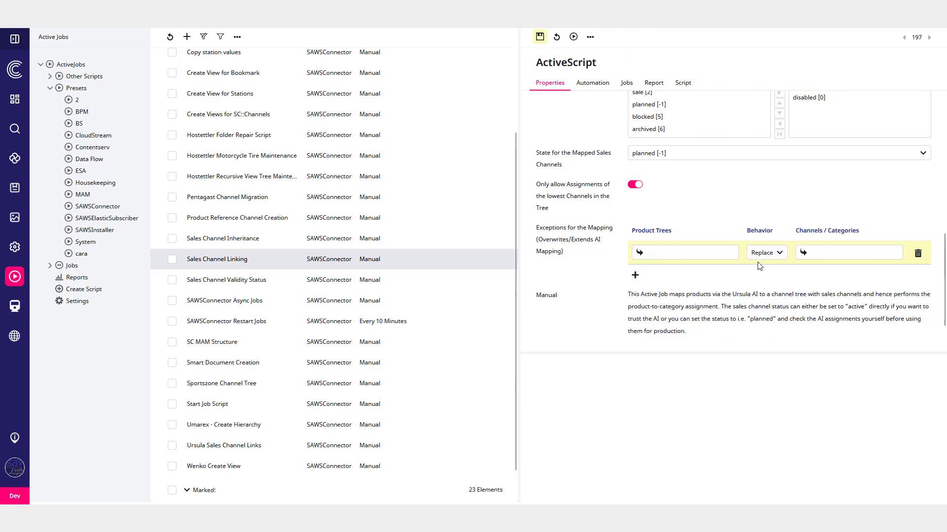
{"action": "left_click", "coordinate": [641, 252]}
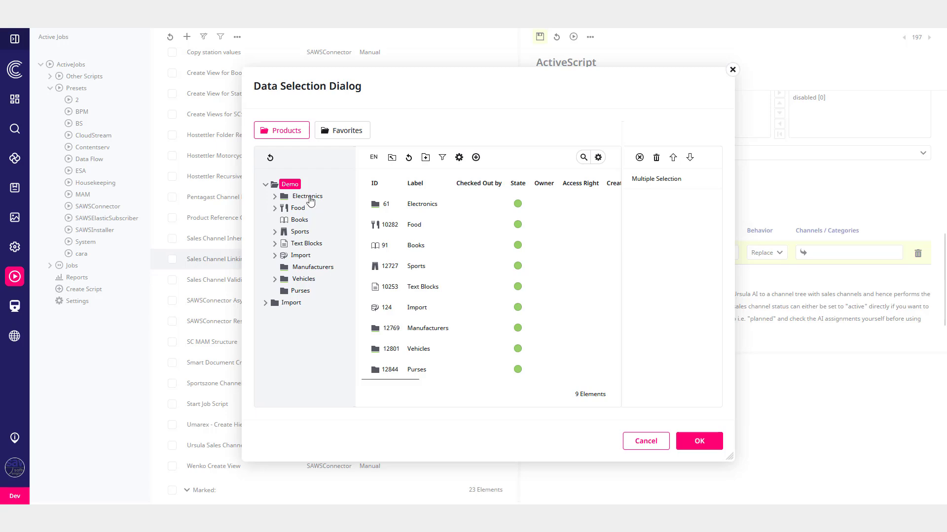
{"action": "left_click", "coordinate": [308, 197]}
{"action": "left_click", "coordinate": [700, 441]}
{"action": "left_click", "coordinate": [764, 252]}
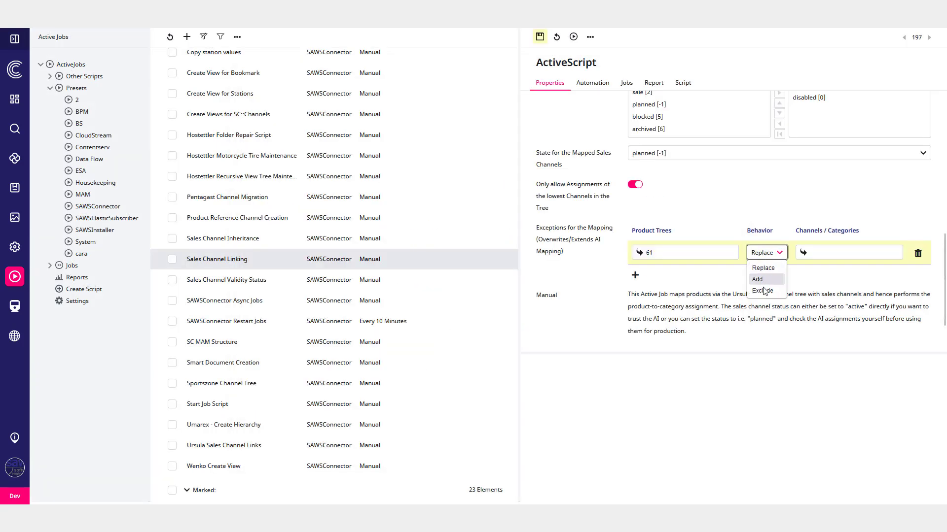
{"action": "left_click", "coordinate": [762, 267]}
{"action": "left_click", "coordinate": [803, 252]}
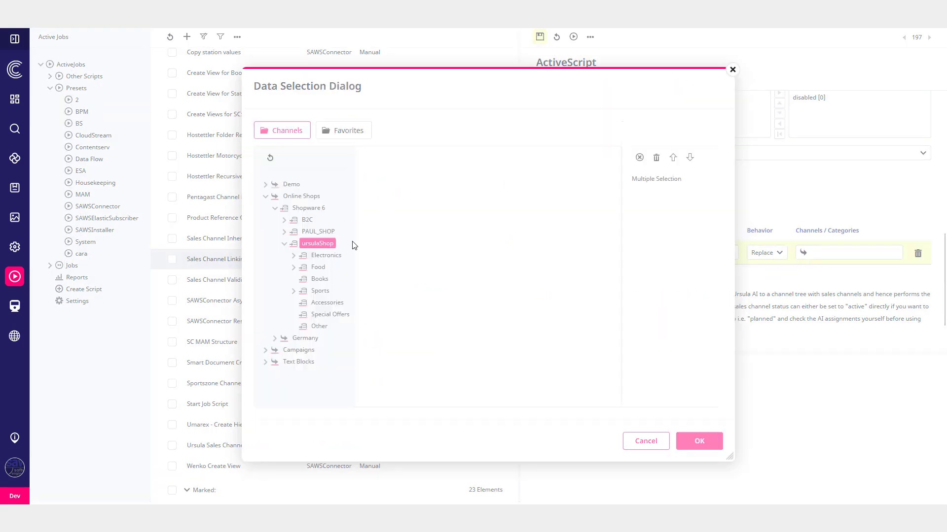
{"action": "left_click", "coordinate": [326, 255]}
{"action": "left_click", "coordinate": [699, 441]}
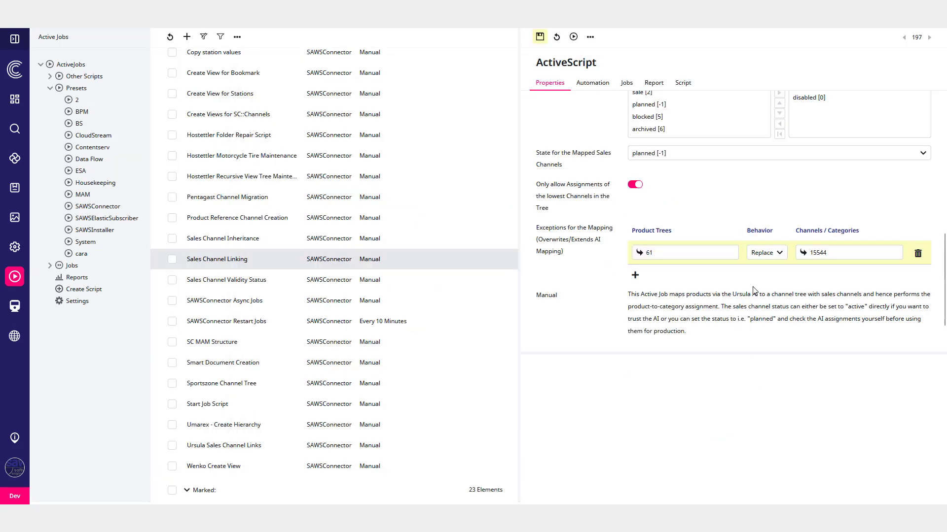
{"action": "scroll", "coordinate": [753, 290], "scroll_direction": "down", "scroll_amount": 1}
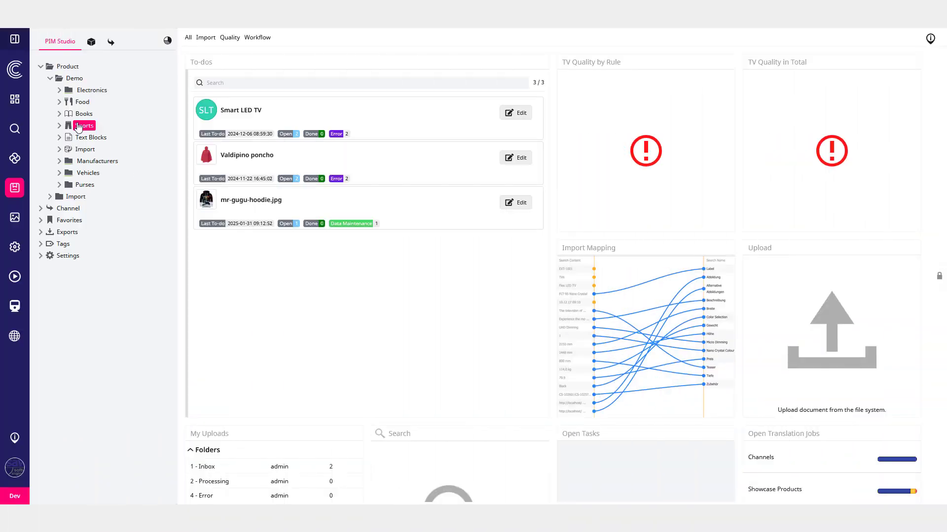
- Open the variant editor for the Sports product folder and search its complex articles for "valdipin"
{"action": "right_click", "coordinate": [79, 127]}
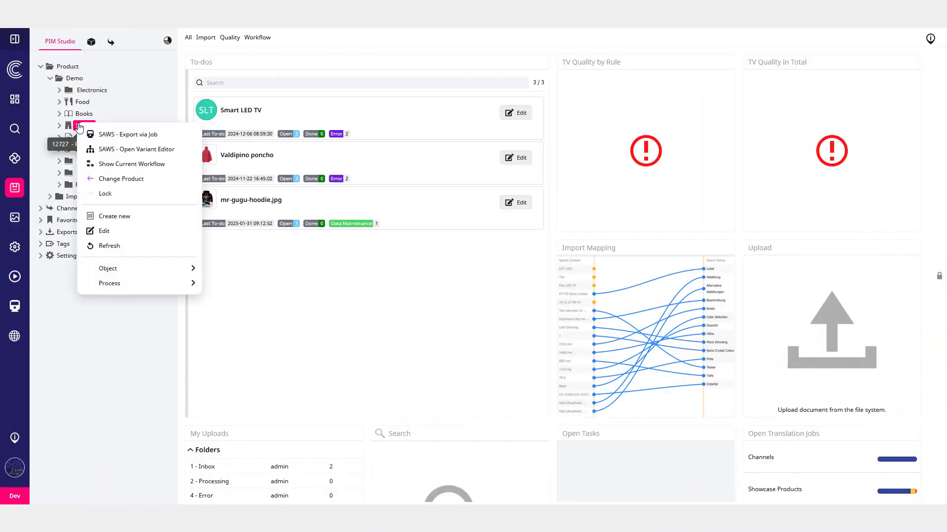
{"action": "left_click", "coordinate": [148, 149]}
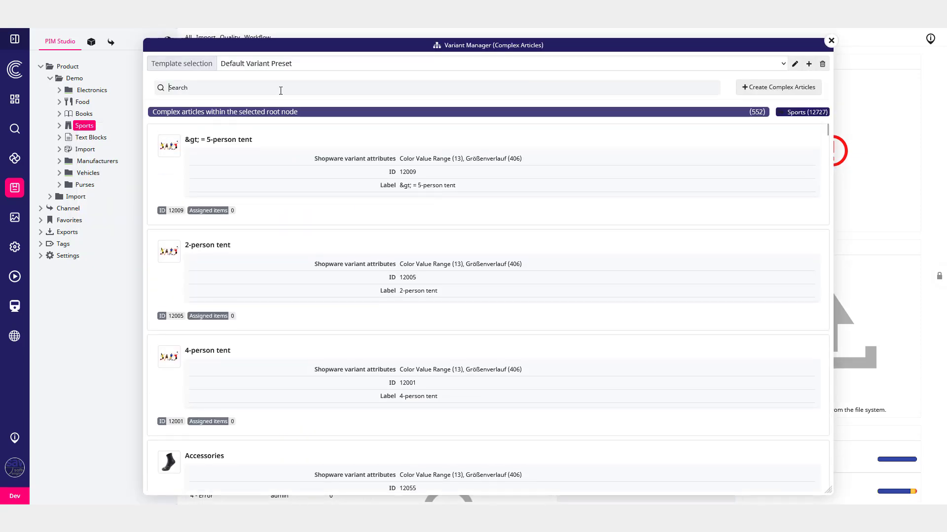
{"action": "left_click", "coordinate": [281, 90]}
{"action": "type", "text": "valdipin"}
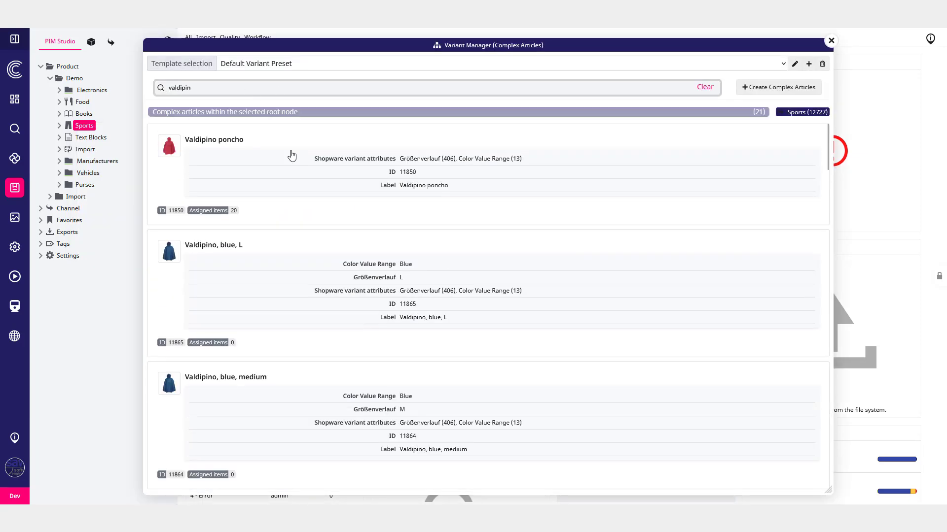
{"action": "scroll", "coordinate": [345, 207], "scroll_direction": "down", "scroll_amount": 3}
{"action": "scroll", "coordinate": [408, 264], "scroll_direction": "up", "scroll_amount": 3}
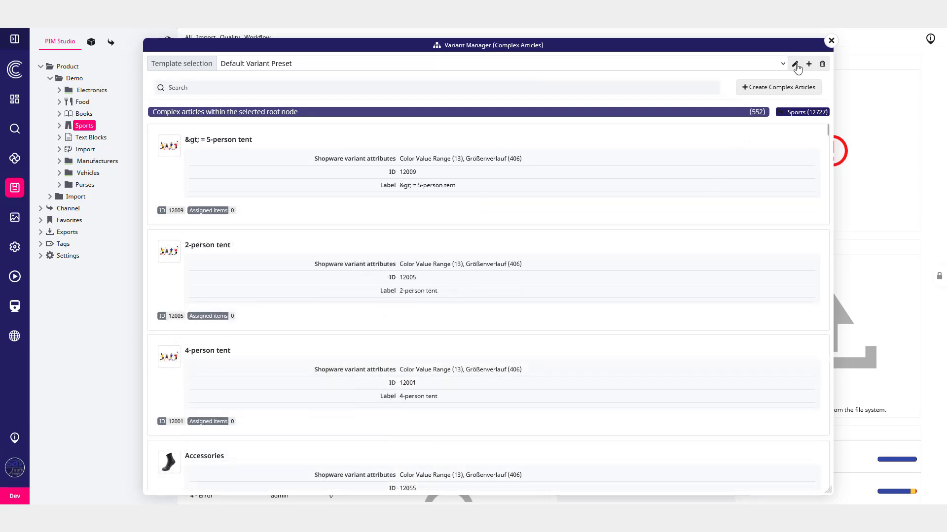
- Open the Default Variant Preset for editing and review its link type, variant favorites and attribute settings
{"action": "left_click", "coordinate": [795, 65]}
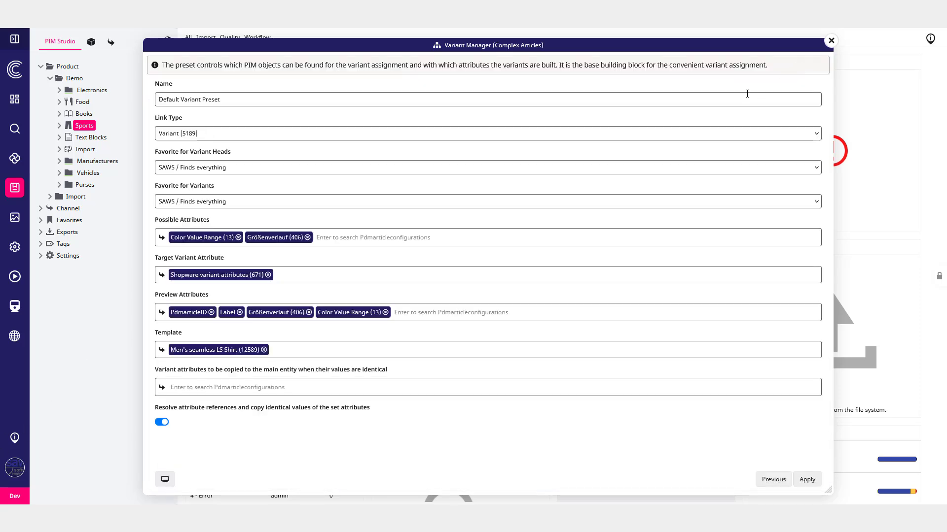
{"action": "left_click", "coordinate": [230, 133]}
{"action": "left_click", "coordinate": [233, 137]}
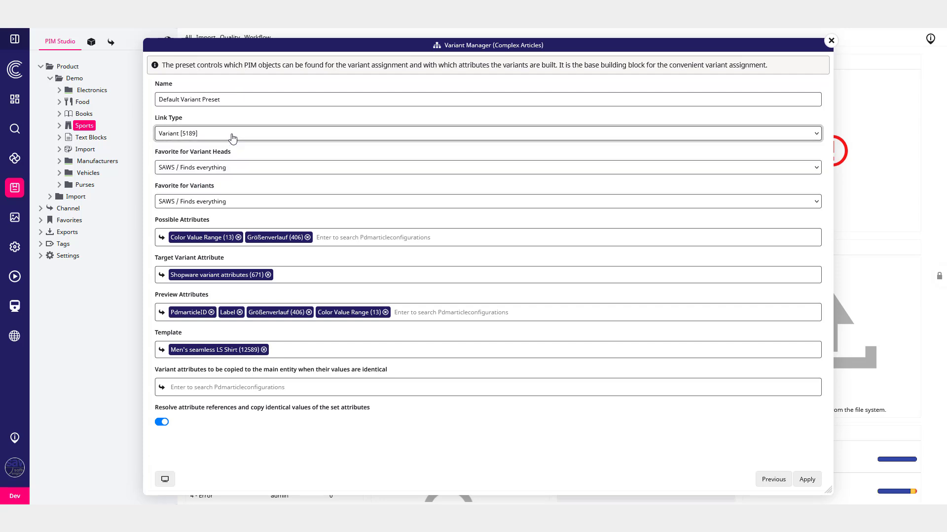
{"action": "left_click", "coordinate": [239, 202]}
{"action": "left_click", "coordinate": [240, 204]}
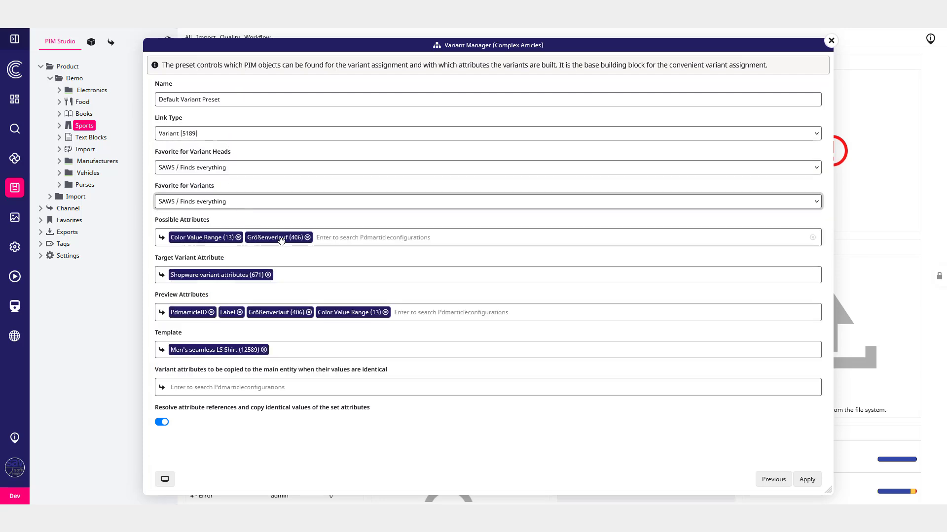
{"action": "left_click", "coordinate": [390, 306]}
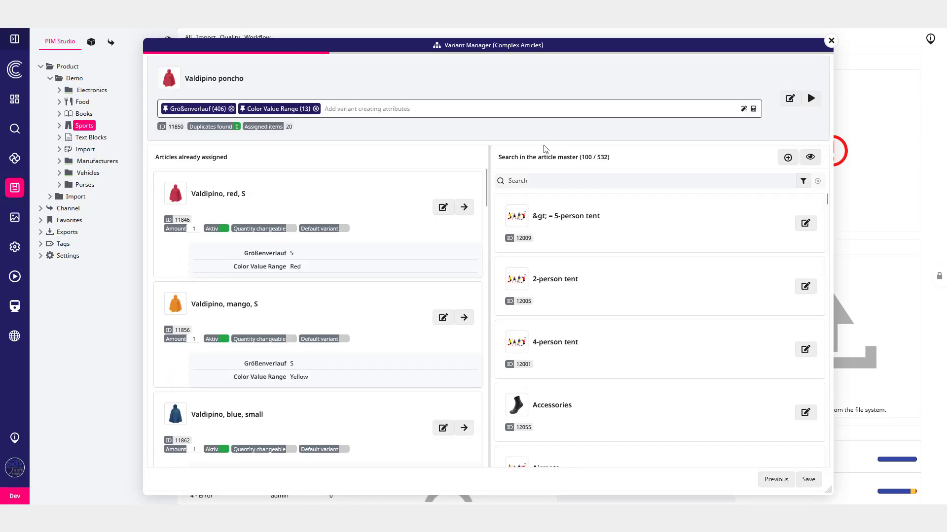
- Search the article master for "poncho" in the Valdipino poncho's variant assignment
{"action": "scroll", "coordinate": [571, 222], "scroll_direction": "down", "scroll_amount": 3}
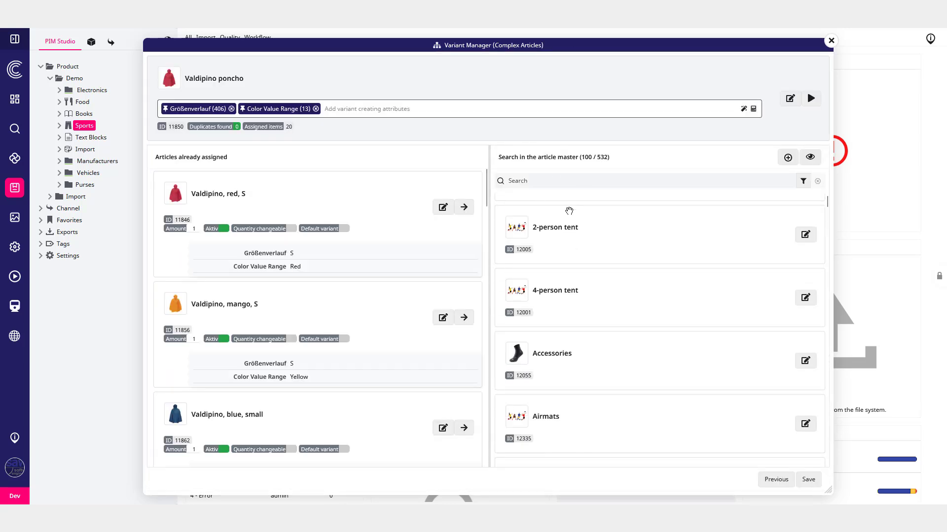
{"action": "left_click", "coordinate": [551, 178]}
{"action": "type", "text": "poncho"}
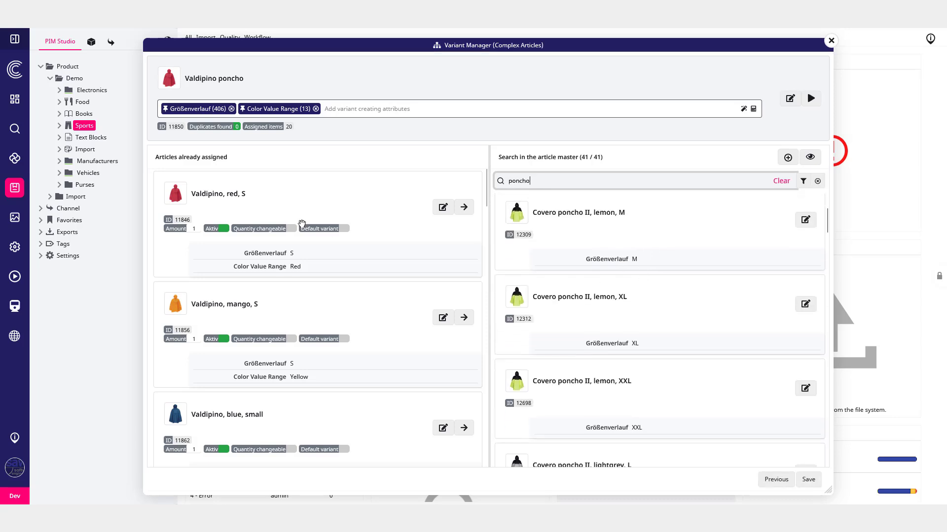
- Unassign the red, blue and mango size S variants from the Valdipino poncho
{"action": "left_click_drag", "start_coordinate": [301, 221], "coordinate": [600, 276]}
{"action": "scroll", "coordinate": [312, 202], "scroll_direction": "down", "scroll_amount": 2}
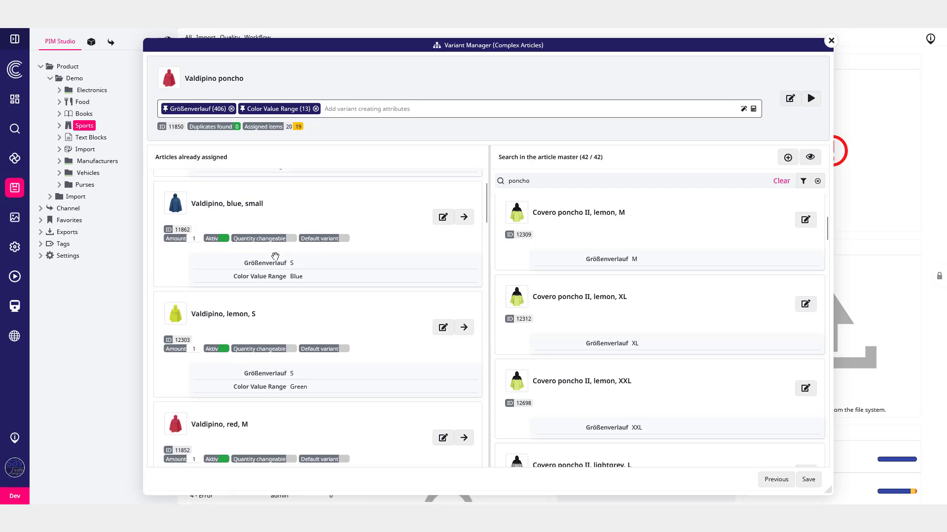
{"action": "left_click_drag", "start_coordinate": [306, 259], "coordinate": [549, 276]}
{"action": "scroll", "coordinate": [422, 255], "scroll_direction": "up", "scroll_amount": 2}
{"action": "left_click_drag", "start_coordinate": [422, 256], "coordinate": [575, 277]}
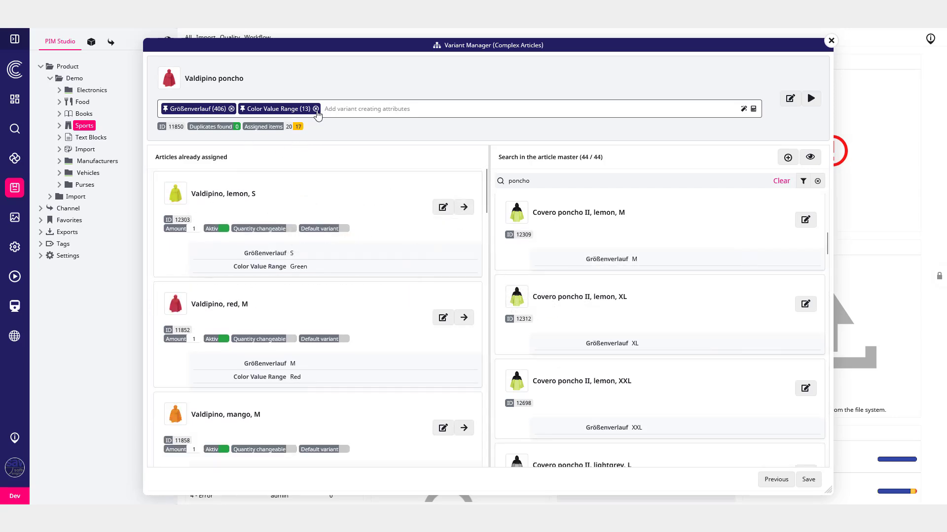
- Remove Color Value Range (13) from the Valdipino poncho's variant-creating attributes and check the assigned articles for duplicates
{"action": "left_click", "coordinate": [315, 109]}
{"action": "scroll", "coordinate": [335, 280], "scroll_direction": "down", "scroll_amount": 5}
{"action": "scroll", "coordinate": [335, 281], "scroll_direction": "up", "scroll_amount": 4}
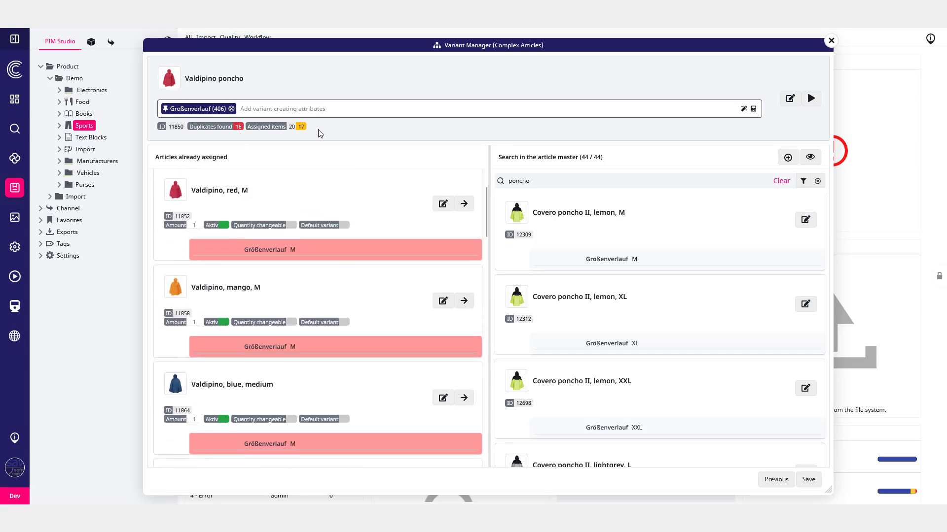
- Assign the article "Covero poncho II, lightgrey, L" to the Valdipino poncho as a variant
{"action": "scroll", "coordinate": [323, 212], "scroll_direction": "down", "scroll_amount": 3}
{"action": "scroll", "coordinate": [628, 291], "scroll_direction": "down", "scroll_amount": 4}
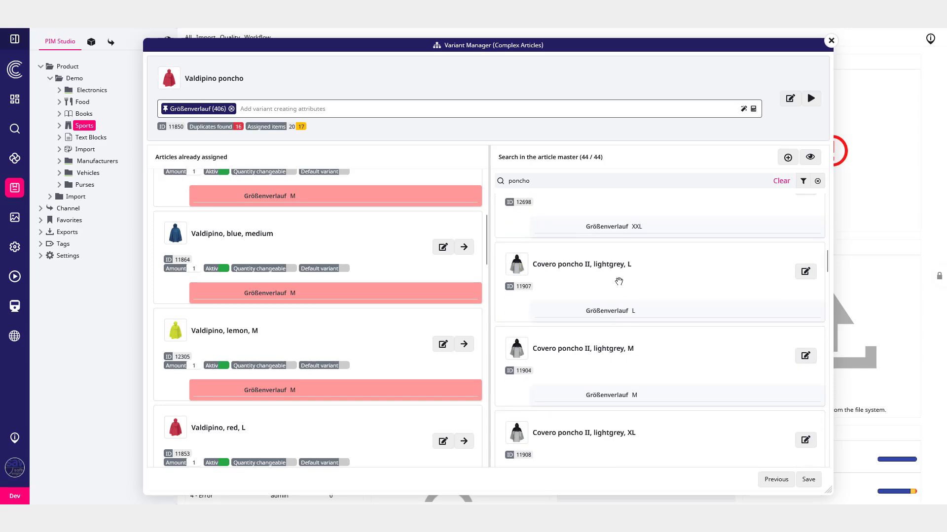
{"action": "left_click_drag", "start_coordinate": [628, 288], "coordinate": [316, 232]}
{"action": "scroll", "coordinate": [428, 276], "scroll_direction": "up", "scroll_amount": 3}
{"action": "scroll", "coordinate": [428, 276], "scroll_direction": "down", "scroll_amount": 3}
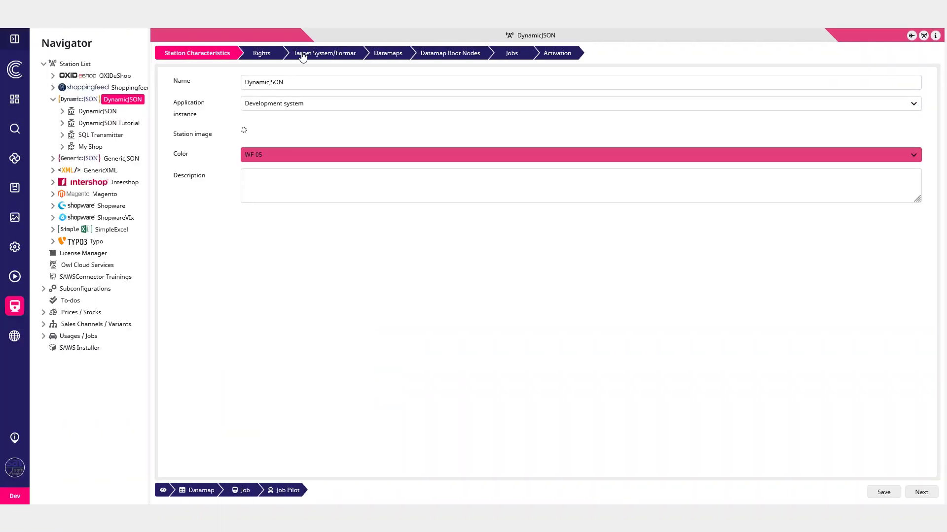
- Create a Shopify transmitter in the DynamicJSON station's target system settings with the custom metafield ID sawsConnectorId
{"action": "left_click", "coordinate": [302, 55]}
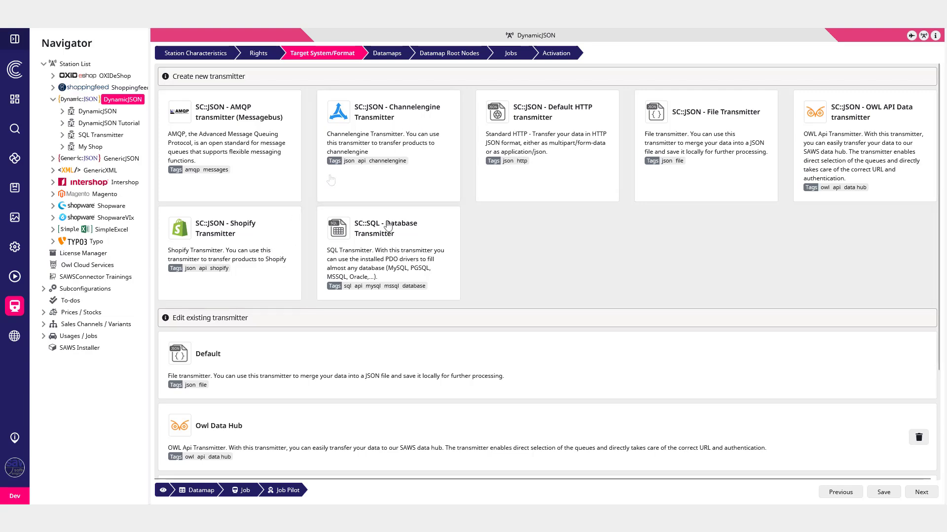
{"action": "left_click", "coordinate": [230, 257]}
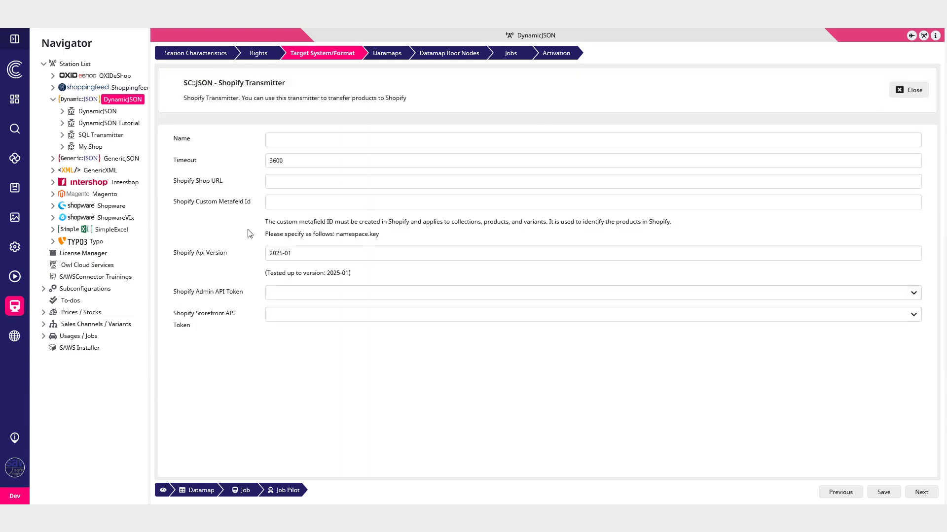
{"action": "left_click", "coordinate": [353, 201]}
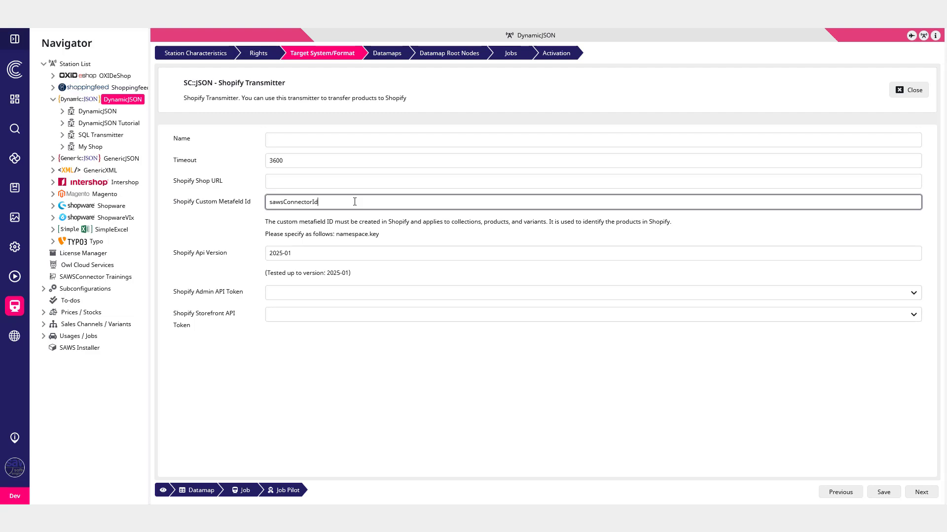
{"action": "left_click", "coordinate": [400, 251]}
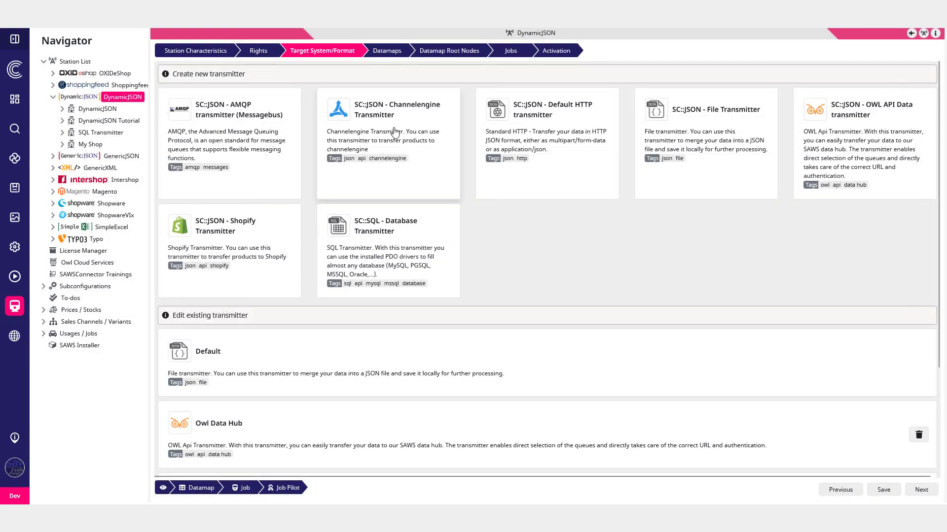
- Create a Channelengine transmitter named ChannelEngine for the DynamicJSON station
{"action": "left_click", "coordinate": [396, 130]}
{"action": "left_click", "coordinate": [374, 155]}
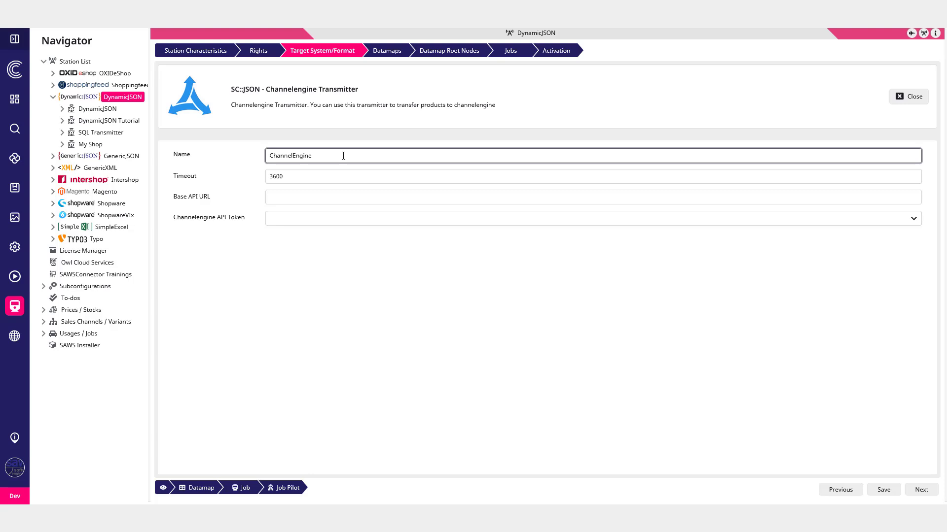
{"action": "left_click", "coordinate": [393, 241]}
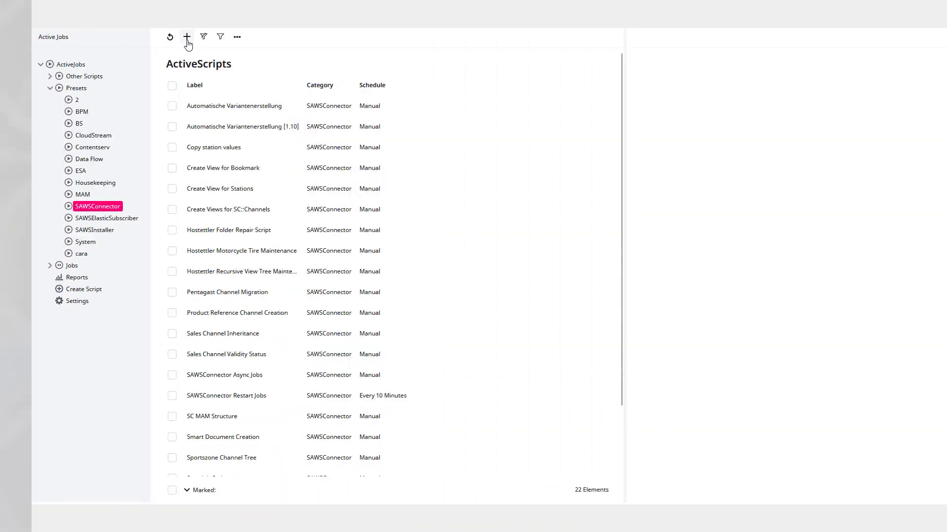
- Create an ActiveScript labelled Sales Channel Validity that uses the script "SAWS - Set the status of sales channels based on the validity period (ValidFrom/ValidTo)"
{"action": "left_click", "coordinate": [187, 36]}
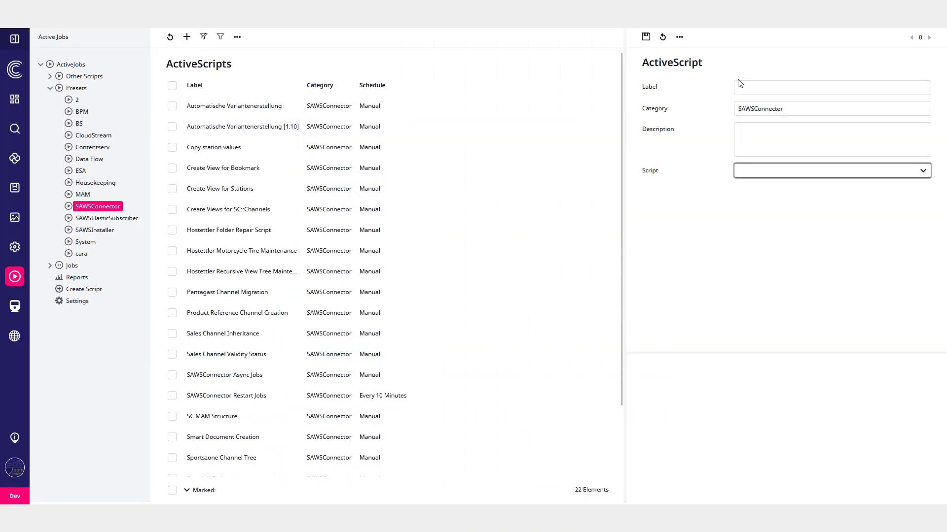
{"action": "left_click", "coordinate": [758, 82]}
{"action": "type", "text": "Sales Chan"}
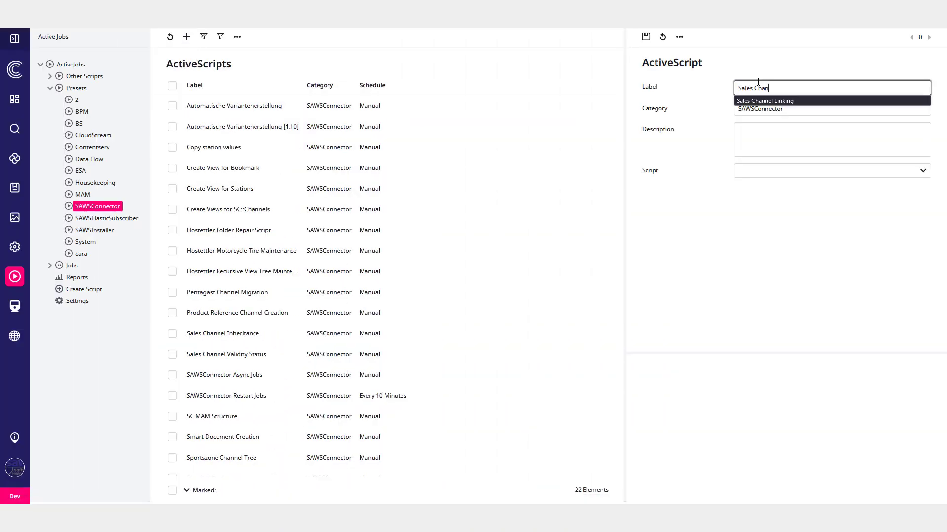
{"action": "type", "text": "nel Validity"}
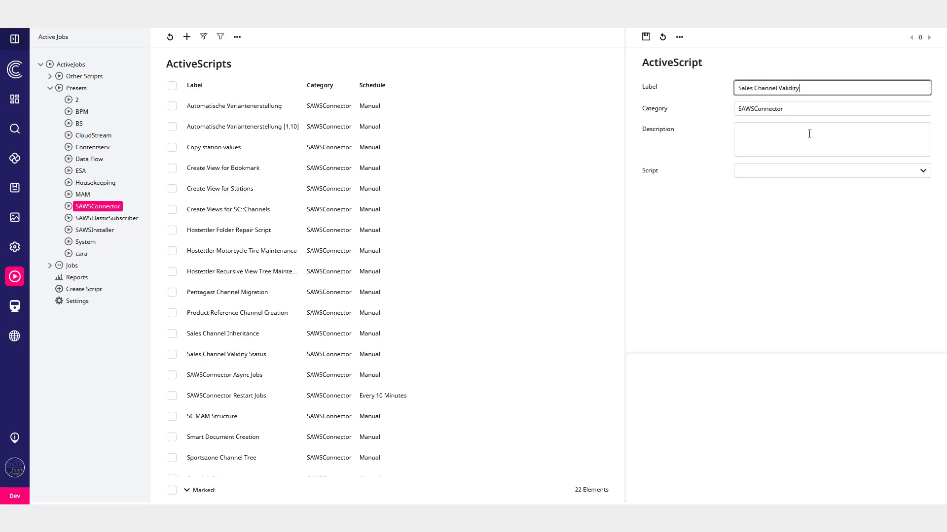
{"action": "left_click", "coordinate": [783, 174]}
{"action": "scroll", "coordinate": [787, 409], "scroll_direction": "down", "scroll_amount": 5}
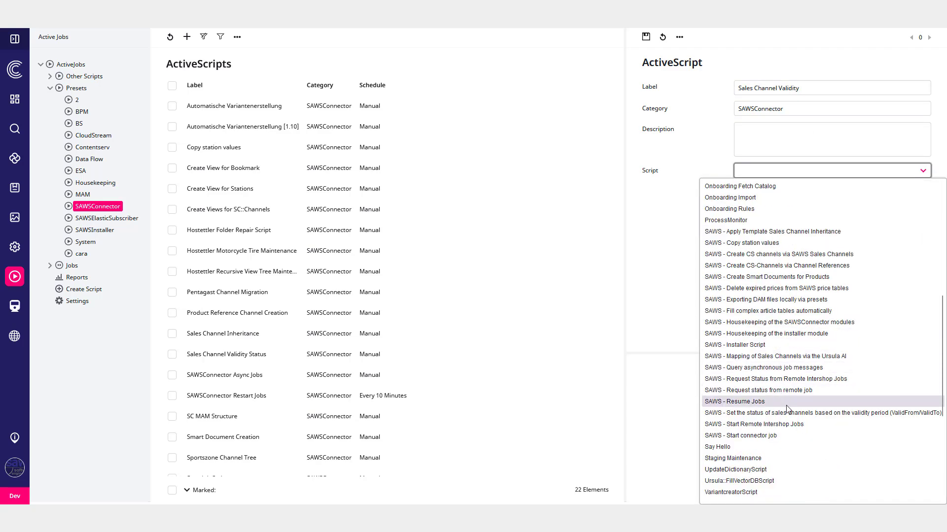
{"action": "left_click", "coordinate": [787, 412]}
- Set the Sales Channel Validity script's root node to Demo and select all available SCChannels, with Germany first
{"action": "left_click", "coordinate": [796, 208]}
{"action": "left_click", "coordinate": [306, 197]}
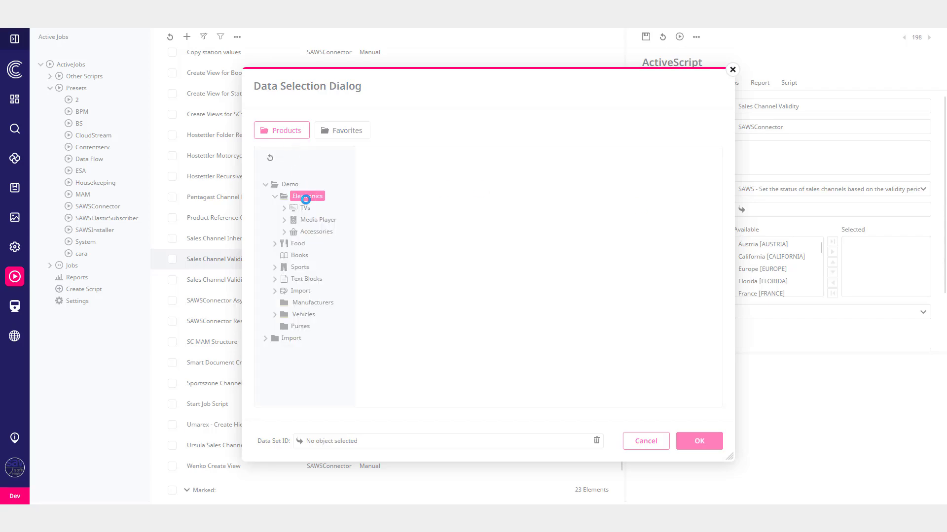
{"action": "left_click", "coordinate": [290, 184]}
{"action": "left_click", "coordinate": [699, 441]}
{"action": "scroll", "coordinate": [776, 259], "scroll_direction": "down", "scroll_amount": 2}
{"action": "left_click", "coordinate": [775, 256]}
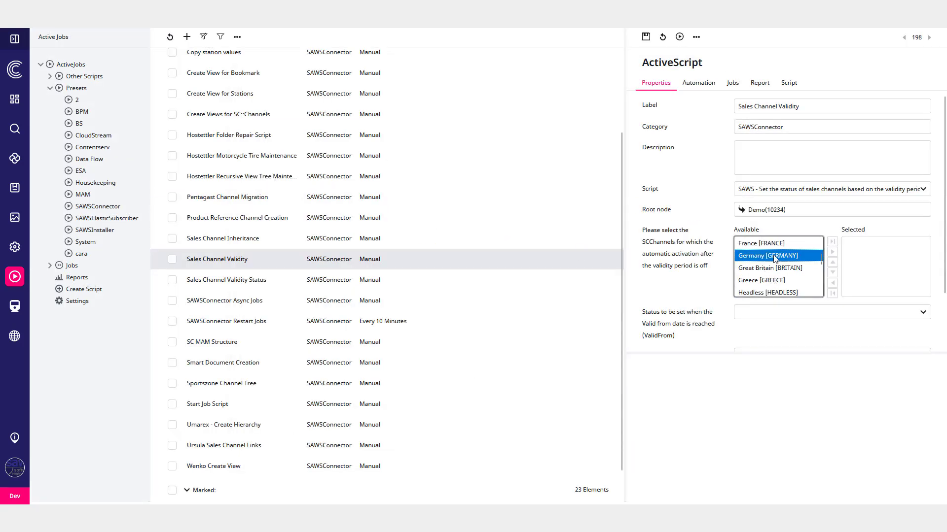
{"action": "double_click", "coordinate": [775, 256]}
{"action": "left_click", "coordinate": [832, 242]}
- Set the script's ValidFrom status to active [1] and its ValidTo status to disabled [0]
{"action": "scroll", "coordinate": [789, 221], "scroll_direction": "down", "scroll_amount": 2}
{"action": "left_click", "coordinate": [758, 249]}
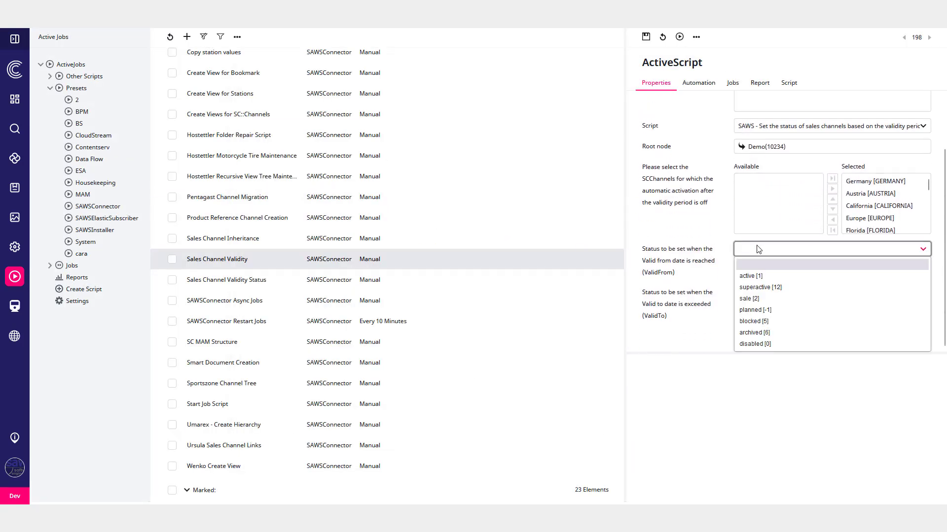
{"action": "left_click", "coordinate": [766, 277]}
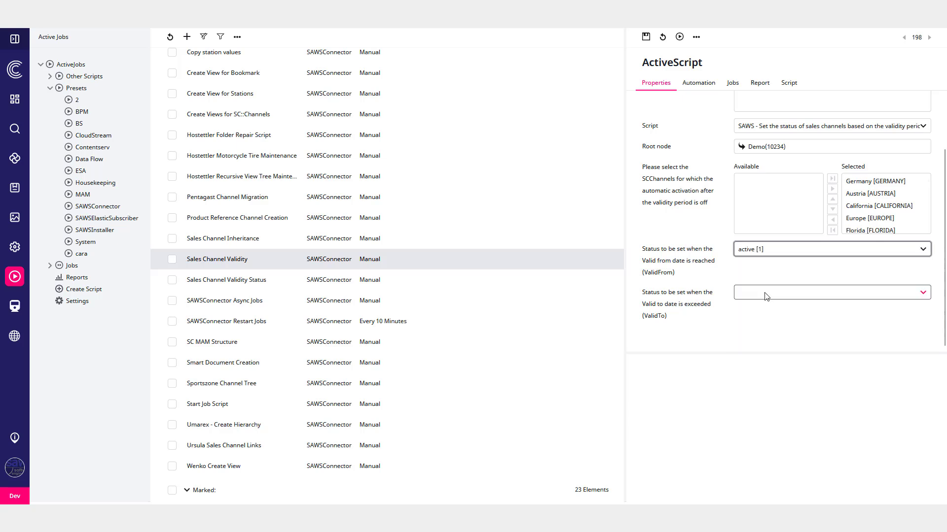
{"action": "left_click", "coordinate": [766, 293]}
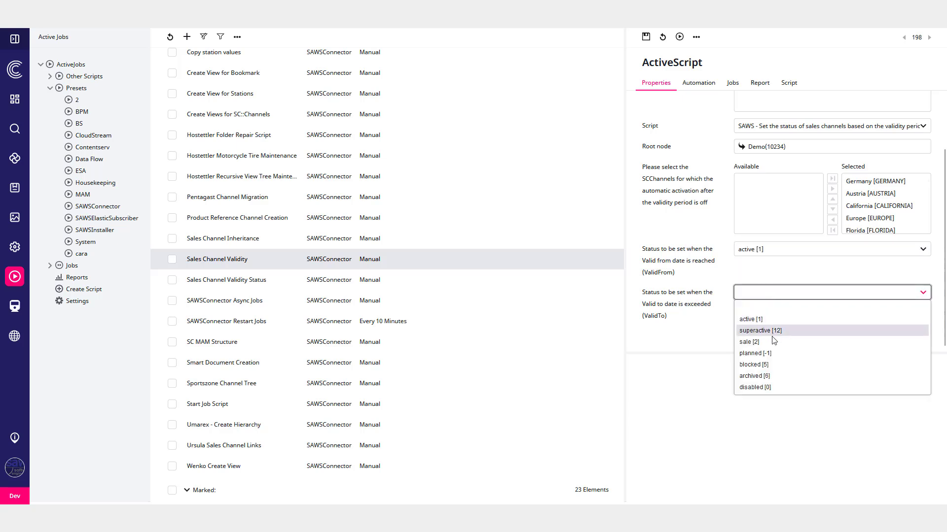
{"action": "left_click", "coordinate": [768, 387]}
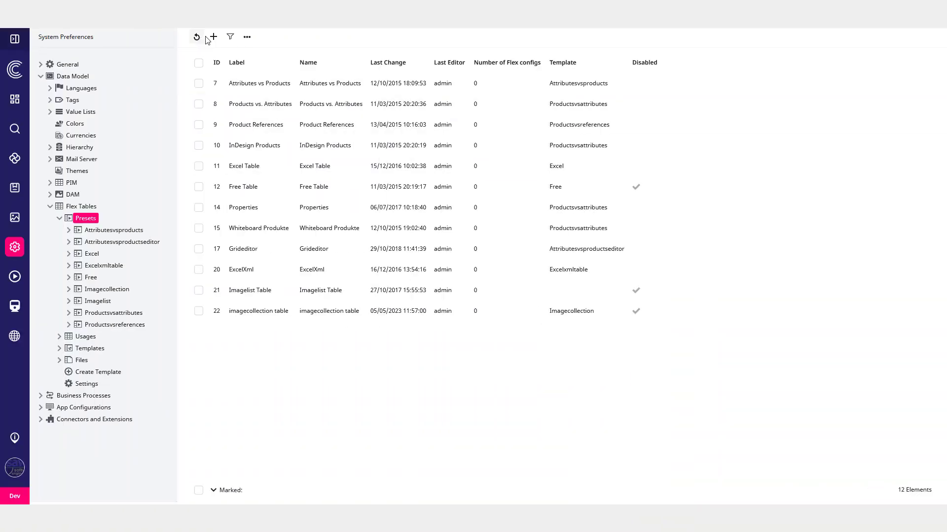
- Set up a new flex table preset named complexArticles with the label "Complex Articles / Variants" and the flex template Sccomplexarticle
{"action": "left_click", "coordinate": [213, 38]}
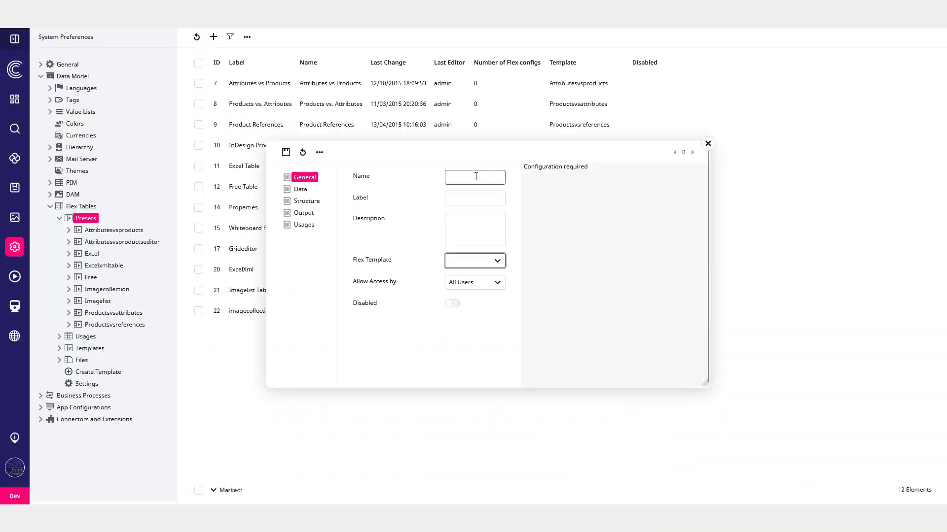
{"action": "left_click_drag", "start_coordinate": [262, 139], "coordinate": [119, 54]}
{"action": "left_click_drag", "start_coordinate": [704, 384], "coordinate": [850, 461]}
{"action": "left_click", "coordinate": [349, 92]}
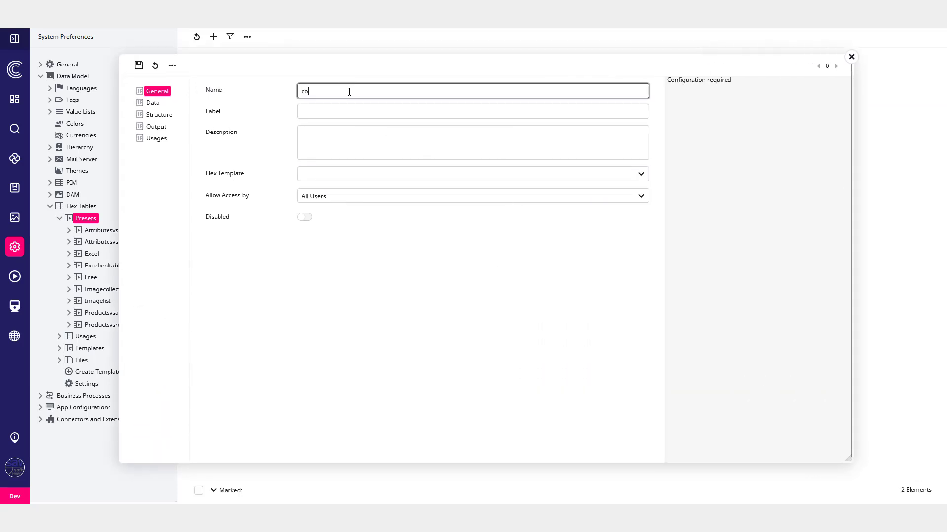
{"action": "type", "text": "complexArticles"}
{"action": "key", "text": "Tab"}
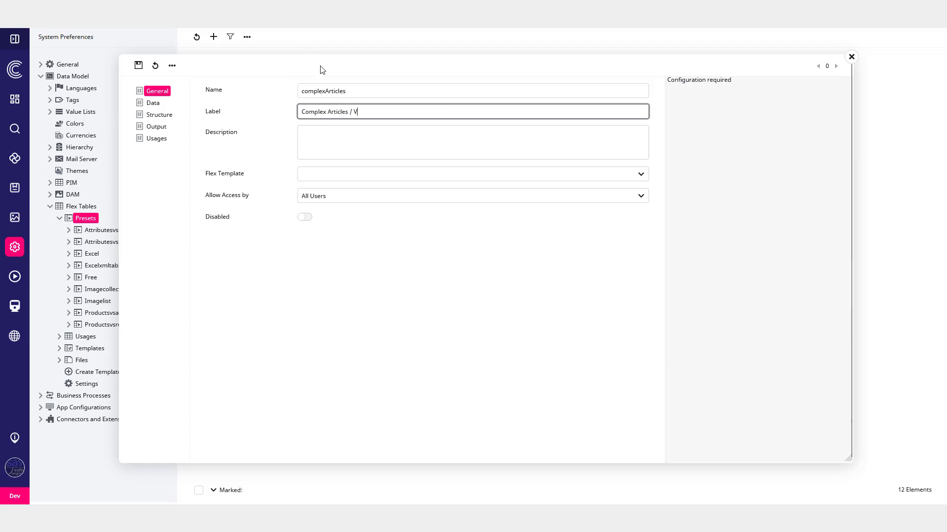
{"action": "left_click", "coordinate": [338, 174]}
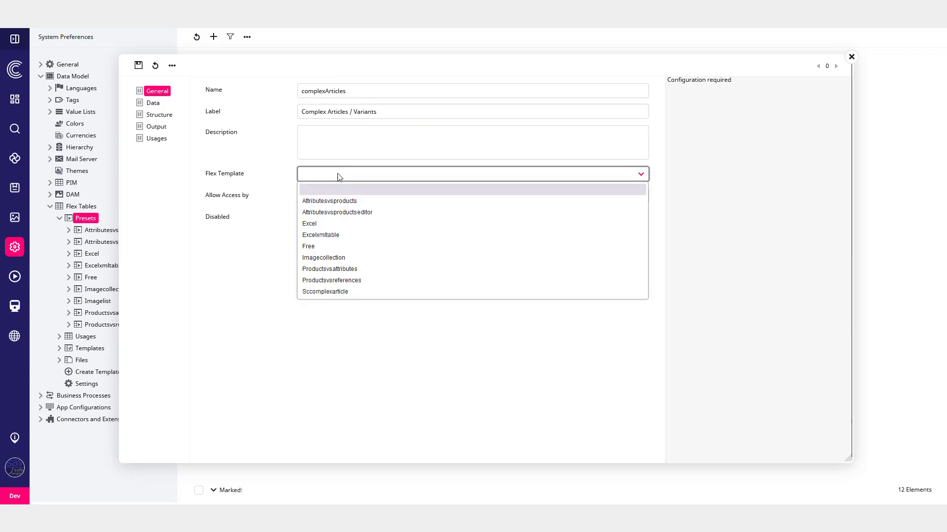
{"action": "left_click", "coordinate": [335, 290]}
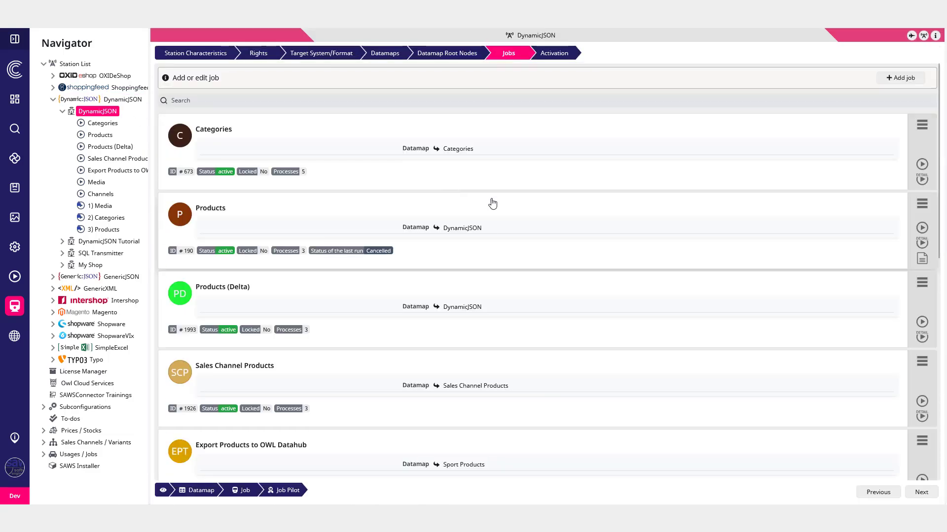
- Examine the action options of the DynamicJSON station's jobs and the properties and data source of the locked job "1) Media"
{"action": "left_click", "coordinate": [925, 127]}
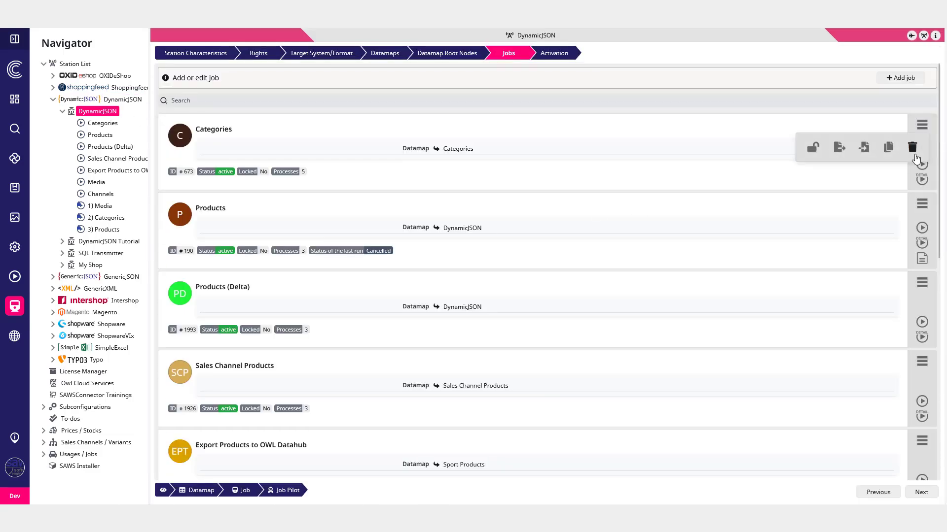
{"action": "left_click", "coordinate": [920, 206]}
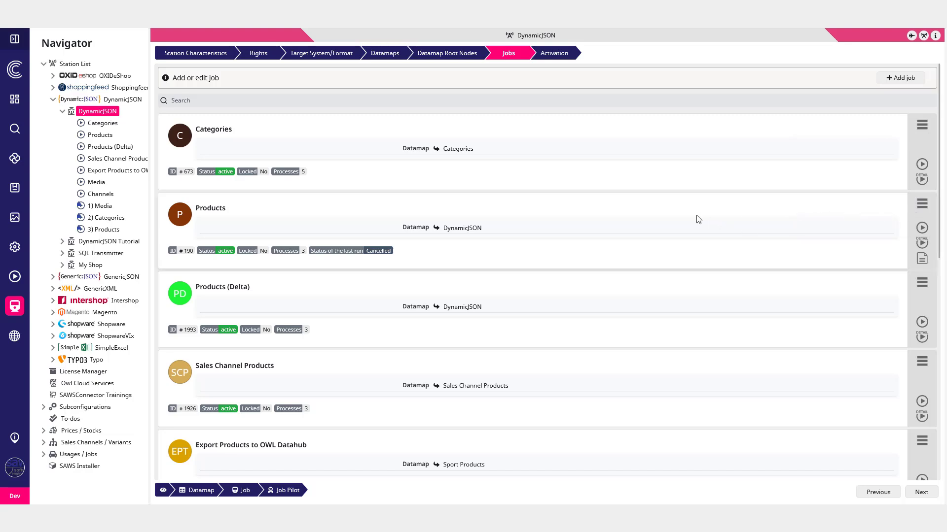
{"action": "scroll", "coordinate": [695, 219], "scroll_direction": "down", "scroll_amount": 7}
{"action": "scroll", "coordinate": [665, 226], "scroll_direction": "down", "scroll_amount": 2}
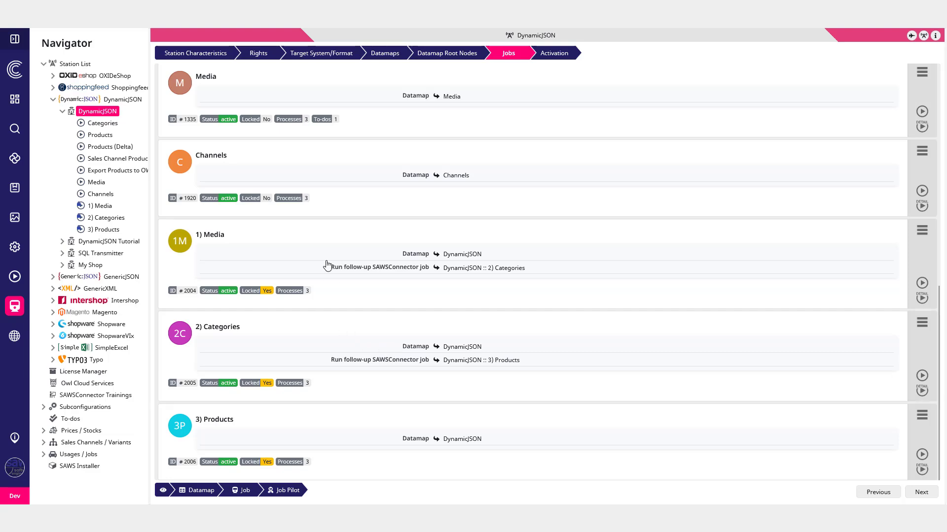
{"action": "left_click", "coordinate": [321, 240]}
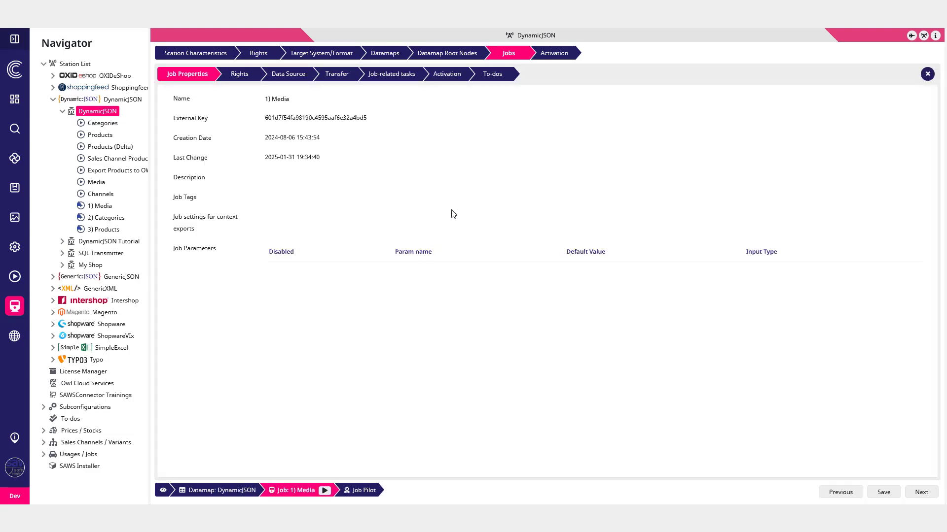
{"action": "left_click", "coordinate": [288, 73]}
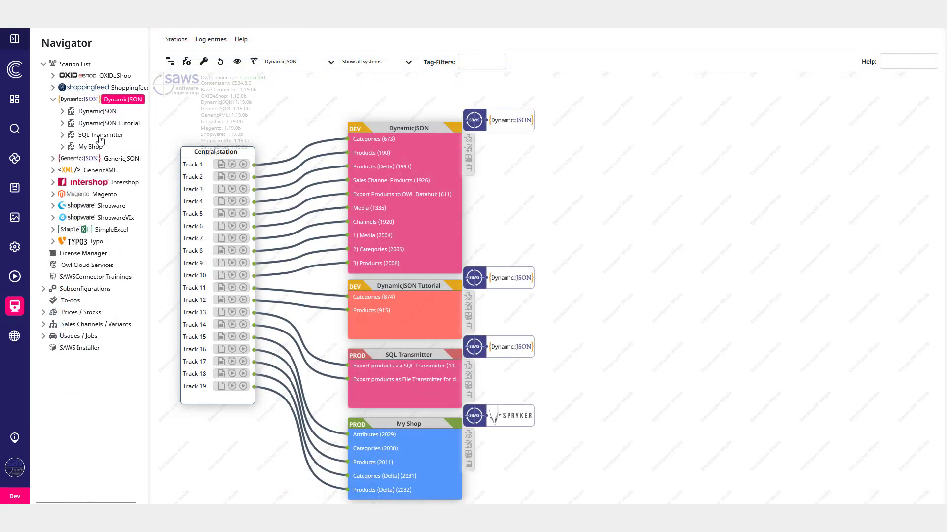
- Change the SQL Transmitter station's image to the SQL logo, save it, and return to the DynamicJSON station overview
{"action": "right_click", "coordinate": [101, 140]}
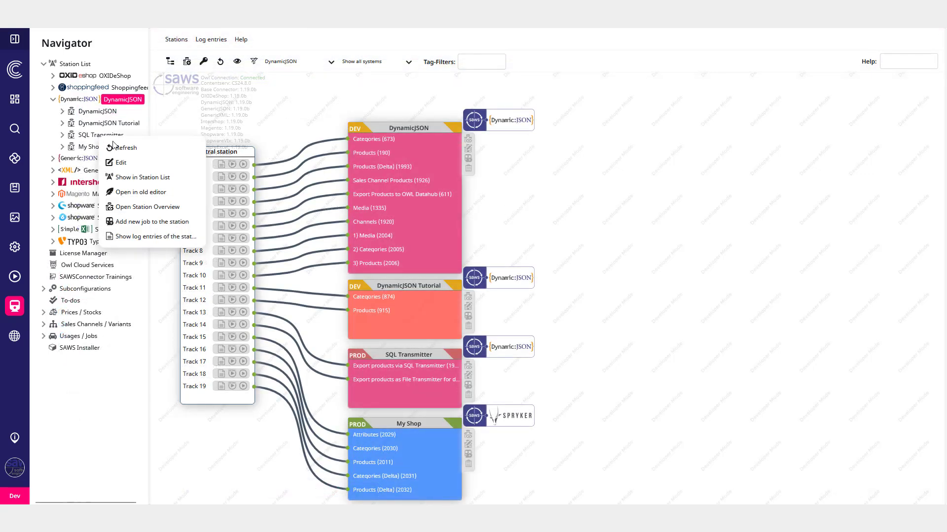
{"action": "left_click", "coordinate": [148, 163]}
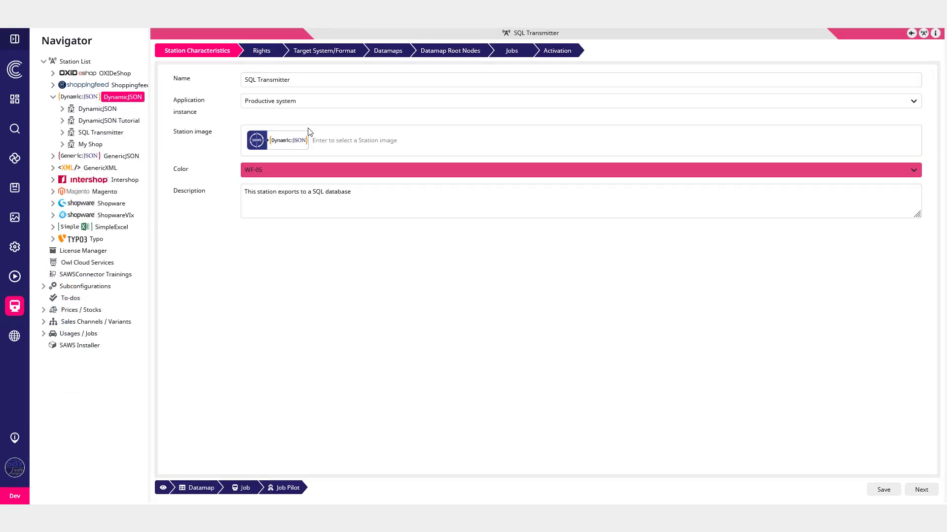
{"action": "left_click", "coordinate": [347, 143]}
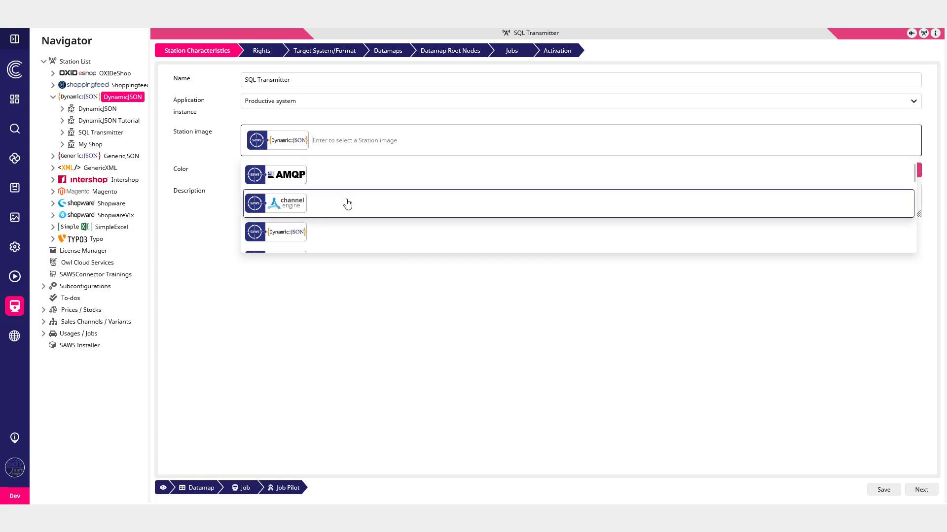
{"action": "scroll", "coordinate": [348, 211], "scroll_direction": "down", "scroll_amount": 2}
{"action": "scroll", "coordinate": [348, 211], "scroll_direction": "down", "scroll_amount": 5}
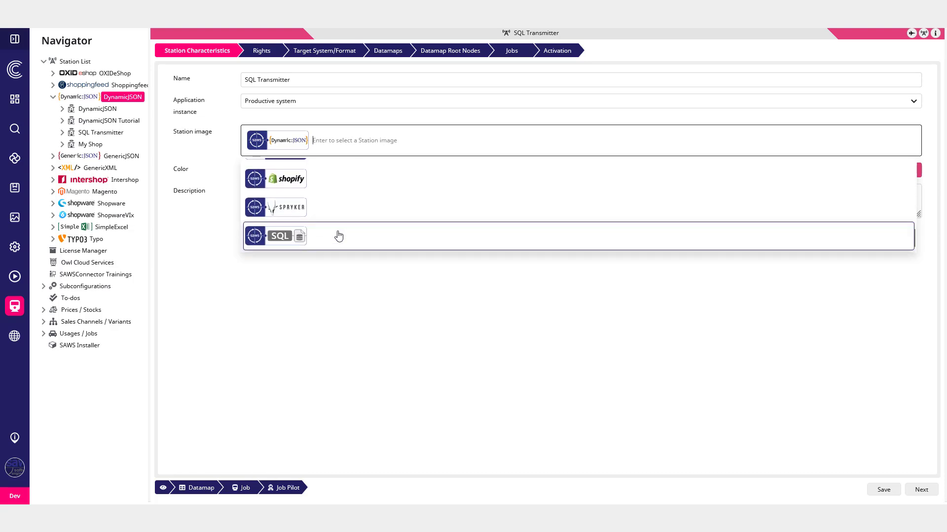
{"action": "left_click", "coordinate": [335, 241]}
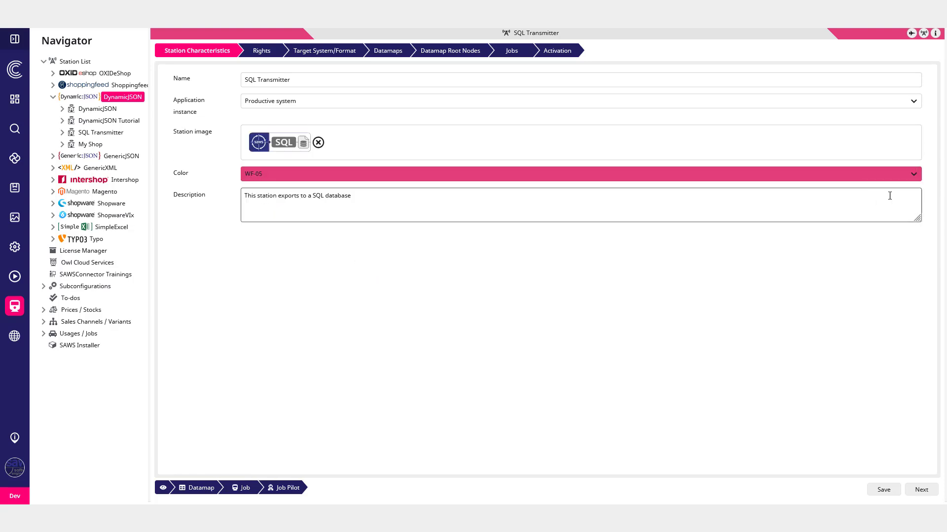
{"action": "left_click", "coordinate": [891, 496]}
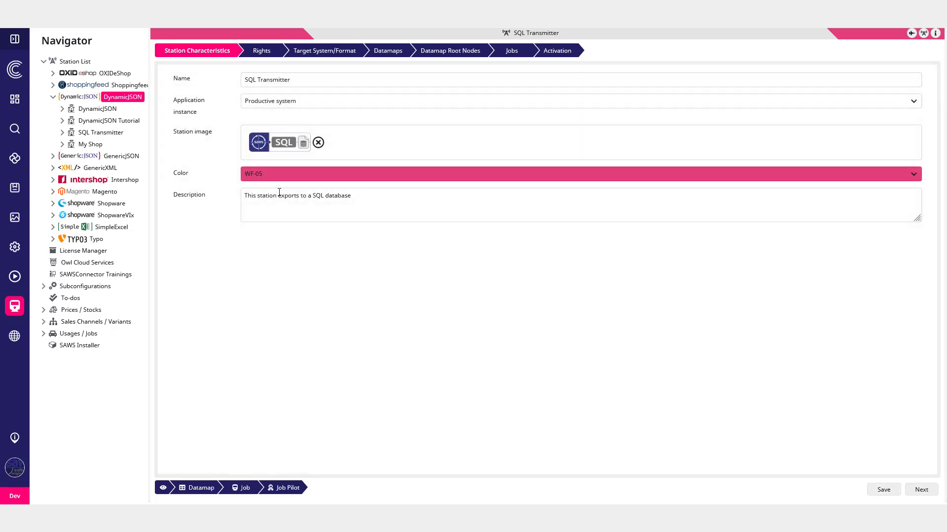
{"action": "left_click", "coordinate": [123, 98]}
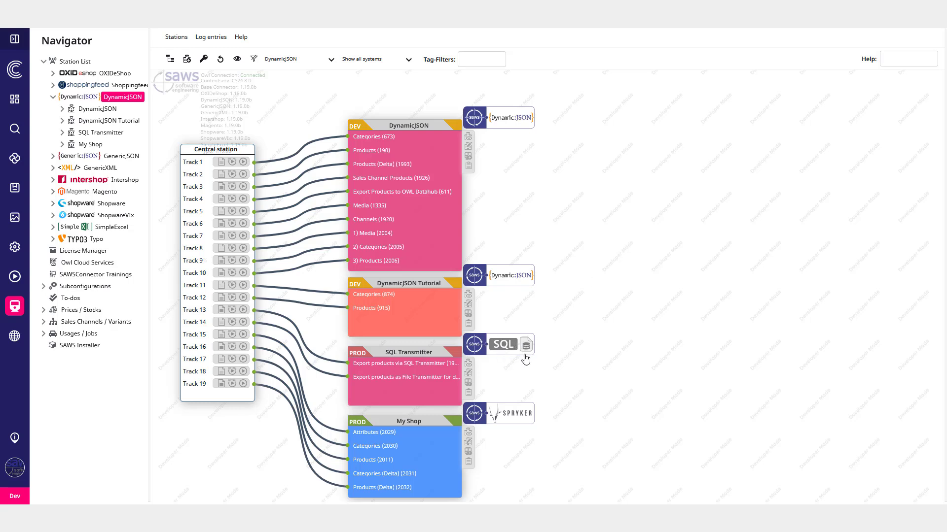
- Begin adding a new station and look through the connectors offered for selection
{"action": "left_click", "coordinate": [187, 59]}
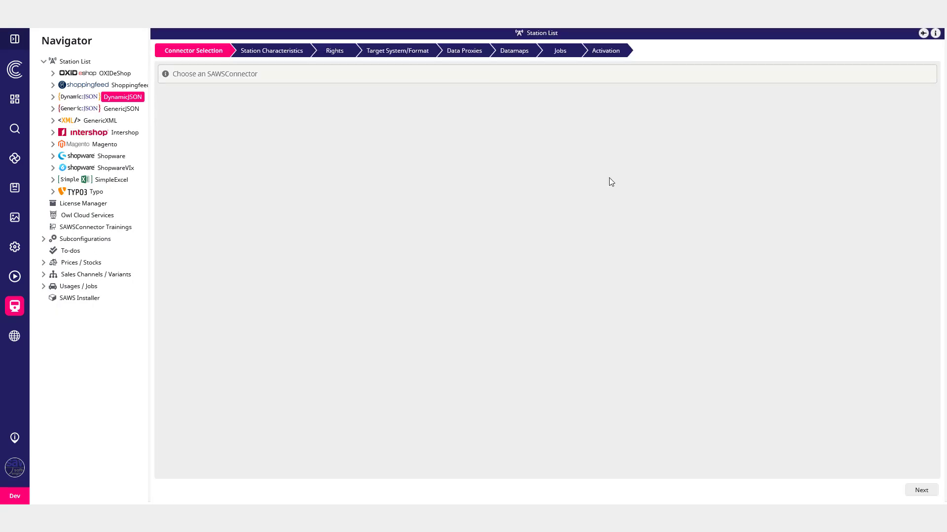
{"action": "scroll", "coordinate": [611, 183], "scroll_direction": "down", "scroll_amount": 1}
{"action": "scroll", "coordinate": [611, 185], "scroll_direction": "up", "scroll_amount": 1}
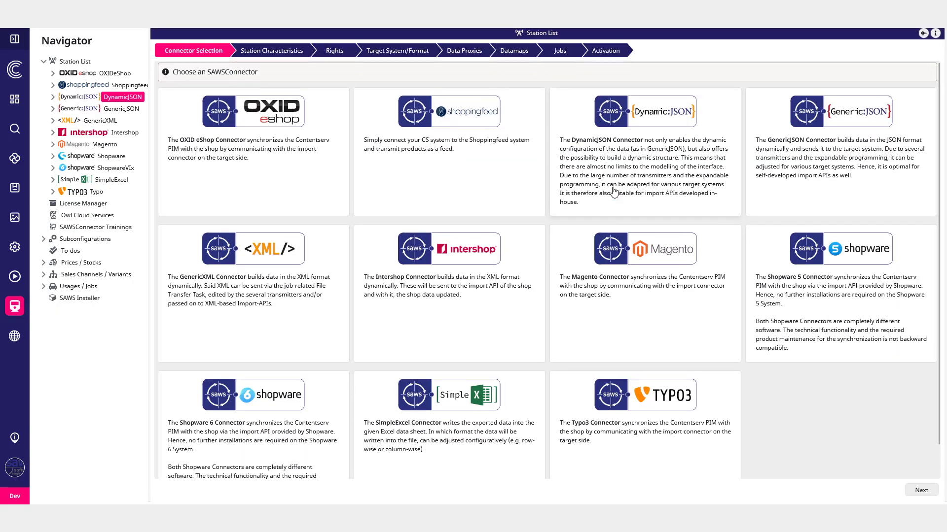
{"action": "scroll", "coordinate": [283, 335], "scroll_direction": "down", "scroll_amount": 1}
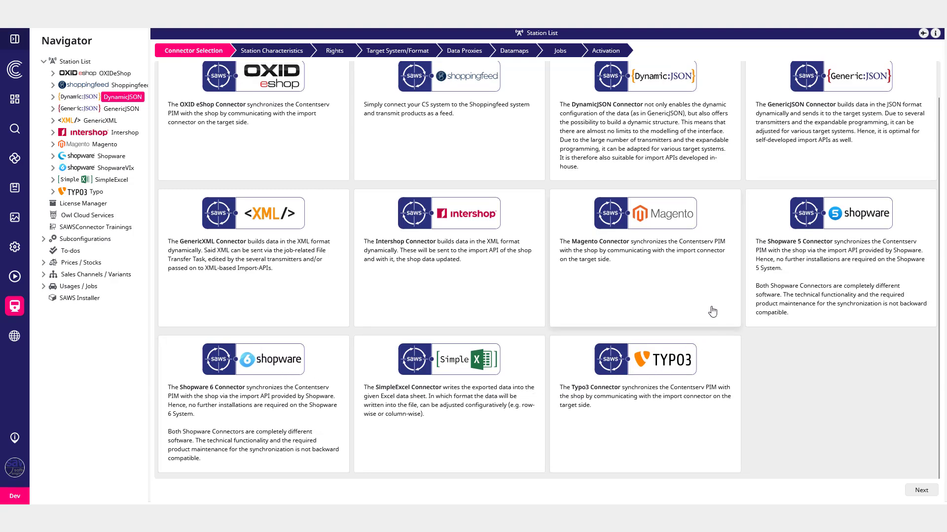
{"action": "scroll", "coordinate": [710, 296], "scroll_direction": "up", "scroll_amount": 1}
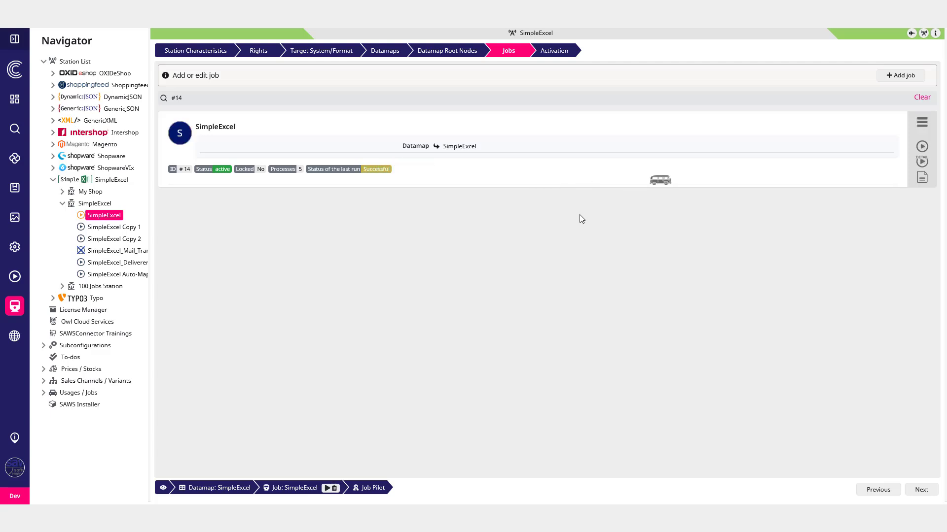
- Run job #14, SimpleExcel, in the SimpleExcel station
{"action": "left_click", "coordinate": [893, 165]}
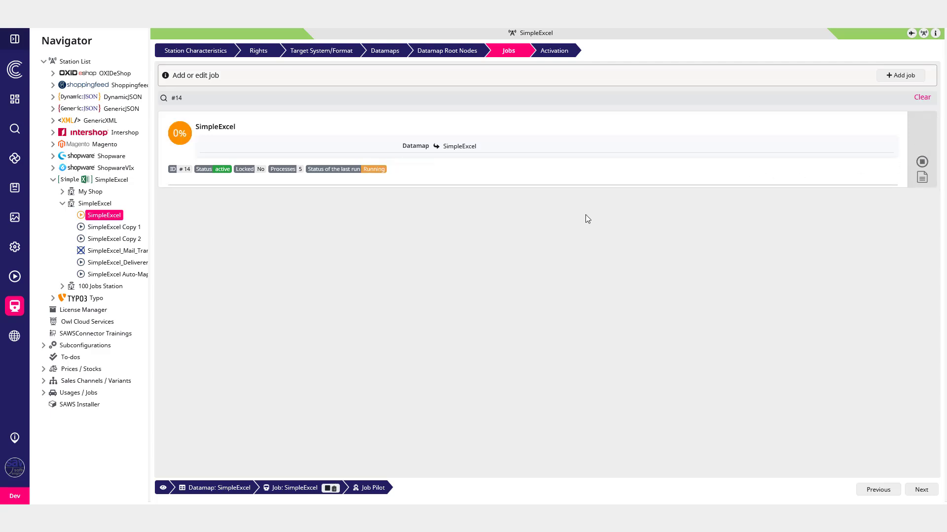